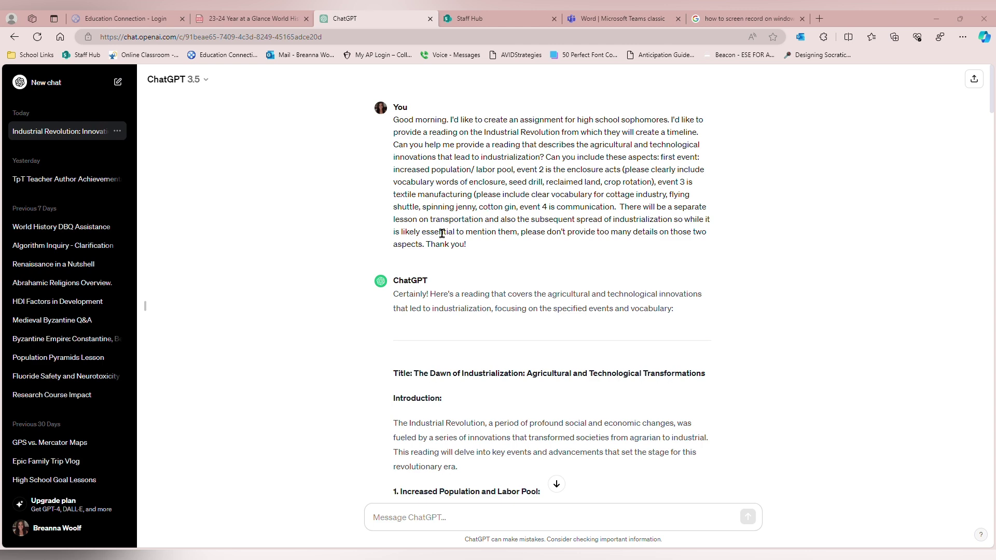
Step: Review the original Industrial Revolution reading prompt, the generated reading and the more detailed regenerated version in the chat
{"action": "scroll", "coordinate": [780, 382], "scroll_direction": "down", "scroll_amount": 6}
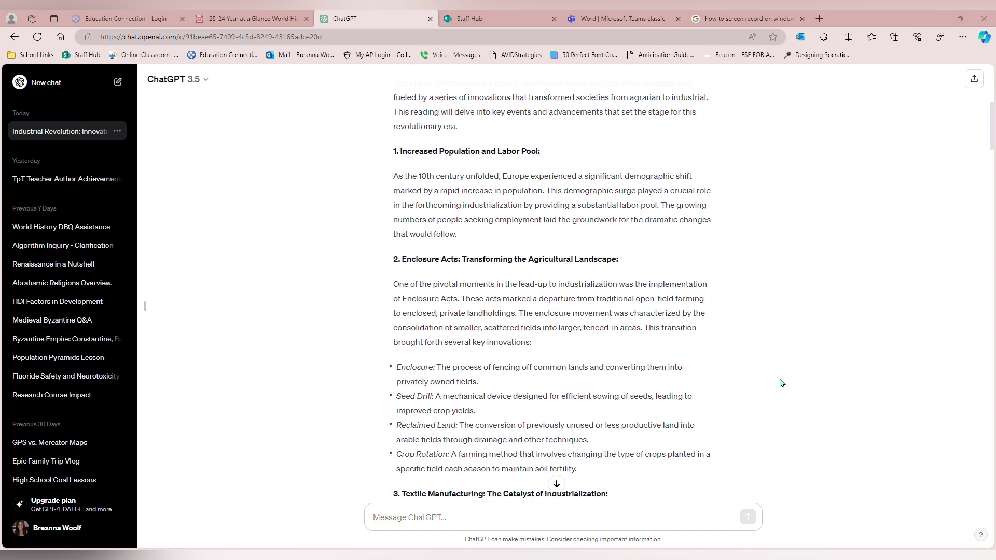
{"action": "scroll", "coordinate": [780, 382], "scroll_direction": "down", "scroll_amount": 5}
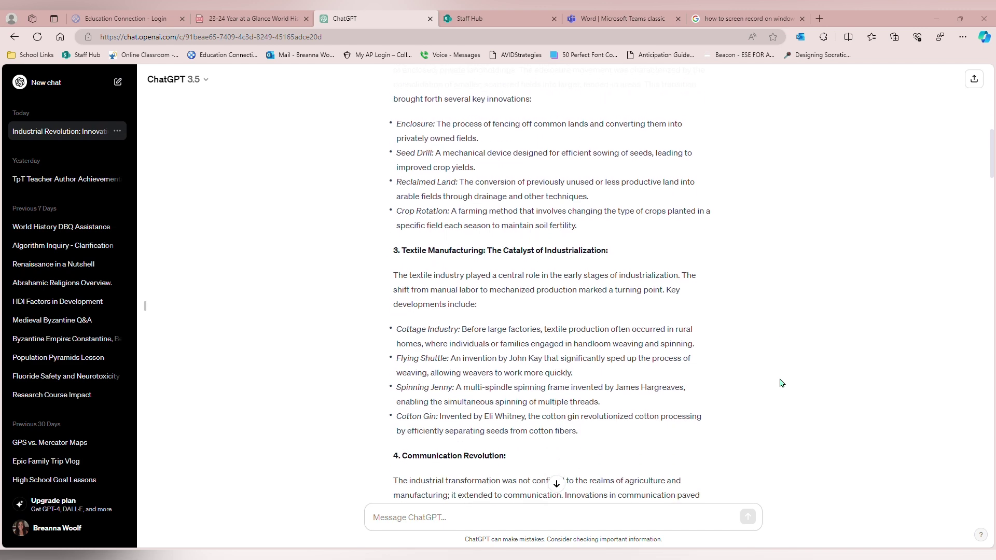
{"action": "scroll", "coordinate": [781, 382], "scroll_direction": "down", "scroll_amount": 10}
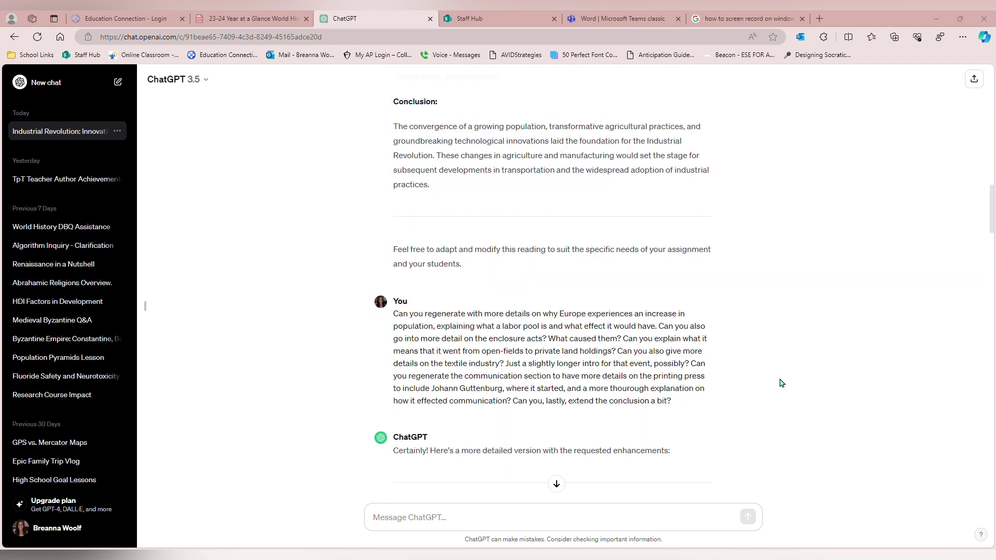
{"action": "scroll", "coordinate": [781, 383], "scroll_direction": "down", "scroll_amount": 2}
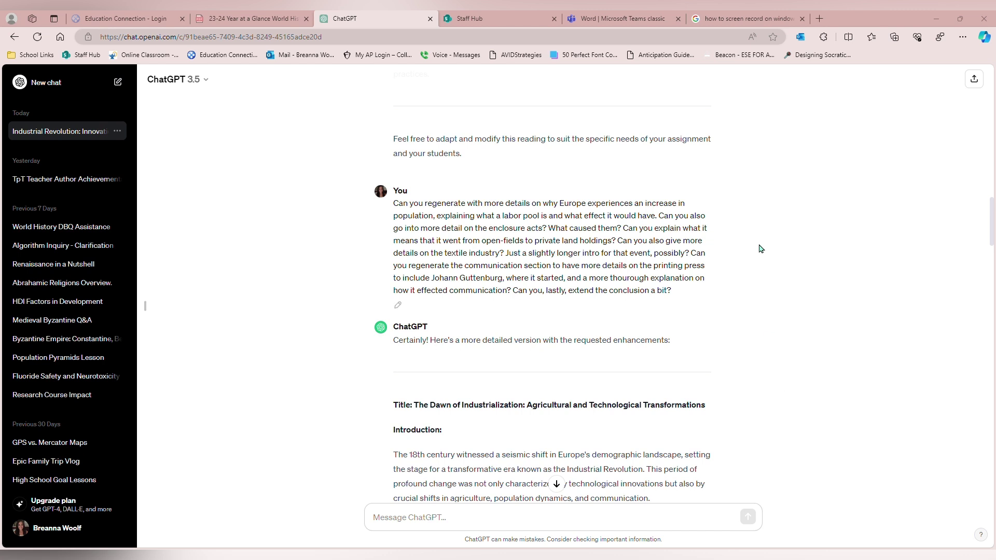
{"action": "scroll", "coordinate": [759, 249], "scroll_direction": "up", "scroll_amount": 1}
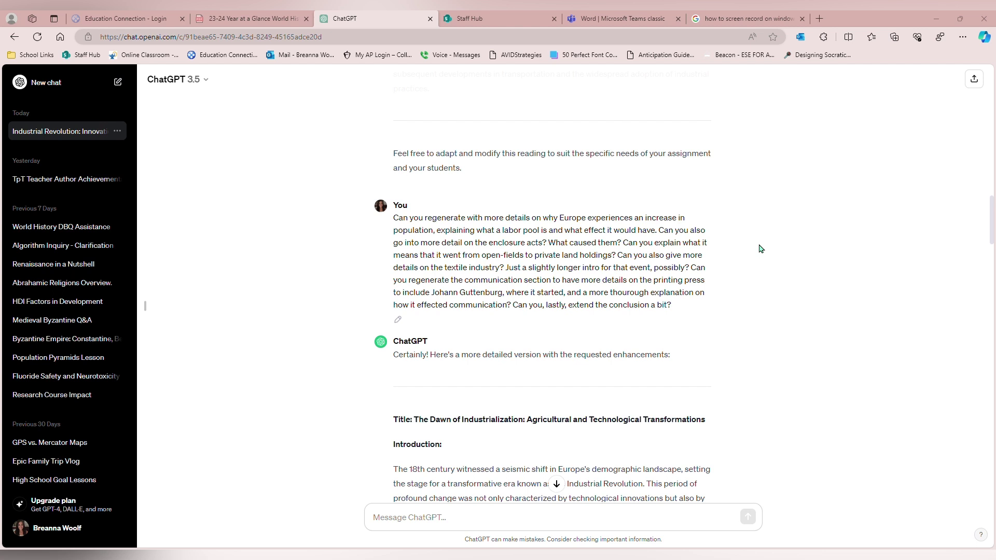
{"action": "scroll", "coordinate": [759, 249], "scroll_direction": "down", "scroll_amount": 2}
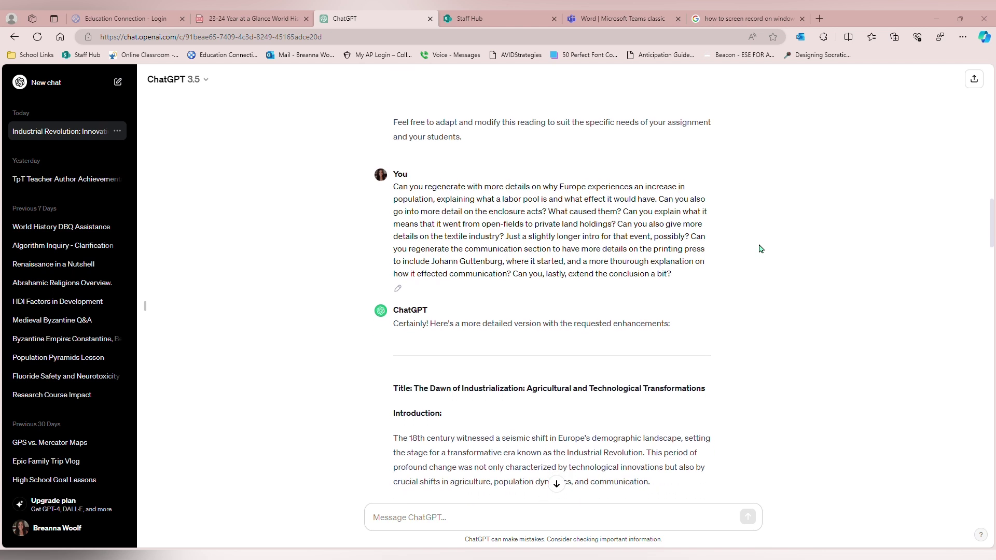
{"action": "scroll", "coordinate": [700, 295], "scroll_direction": "down", "scroll_amount": 3}
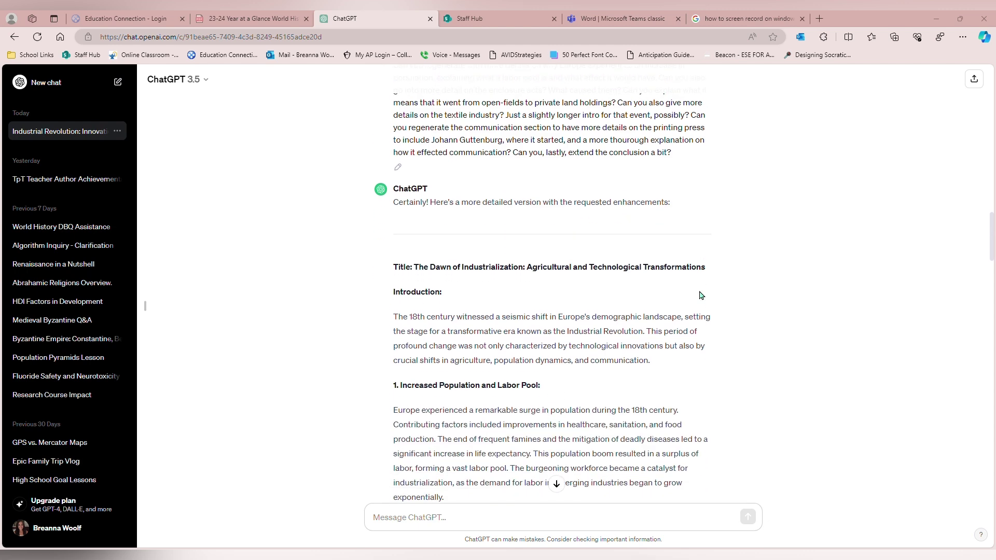
{"action": "scroll", "coordinate": [700, 295], "scroll_direction": "down", "scroll_amount": 3}
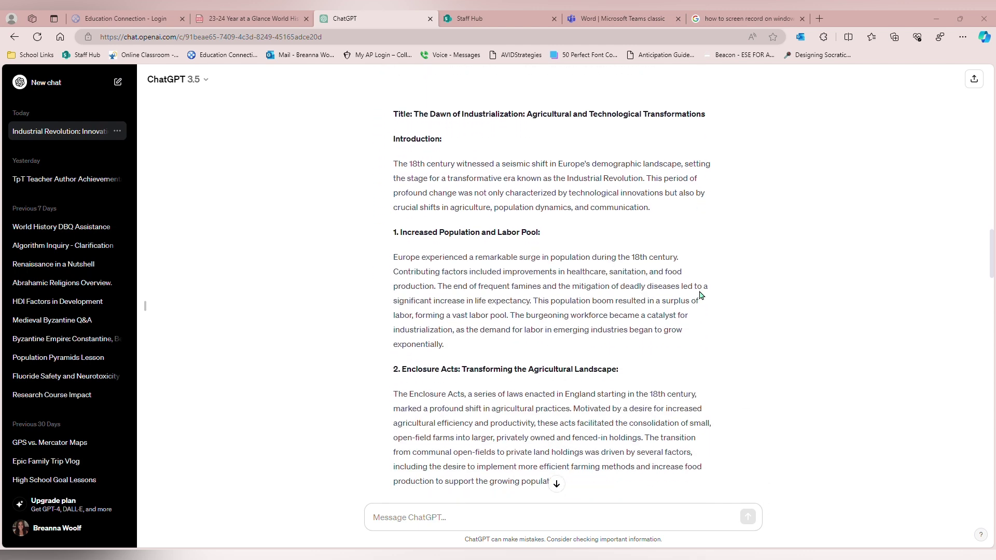
{"action": "scroll", "coordinate": [701, 294], "scroll_direction": "down", "scroll_amount": 3}
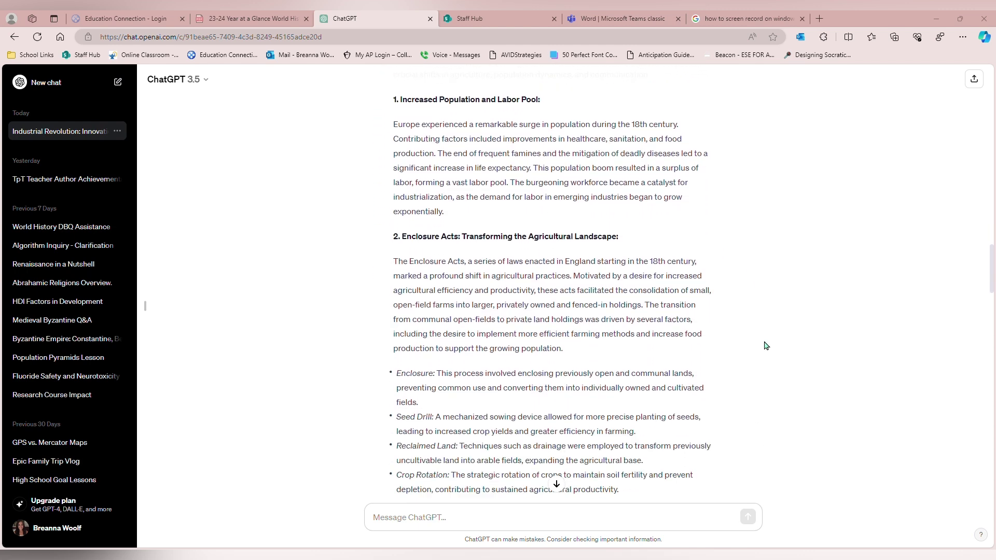
{"action": "scroll", "coordinate": [765, 345], "scroll_direction": "down", "scroll_amount": 2}
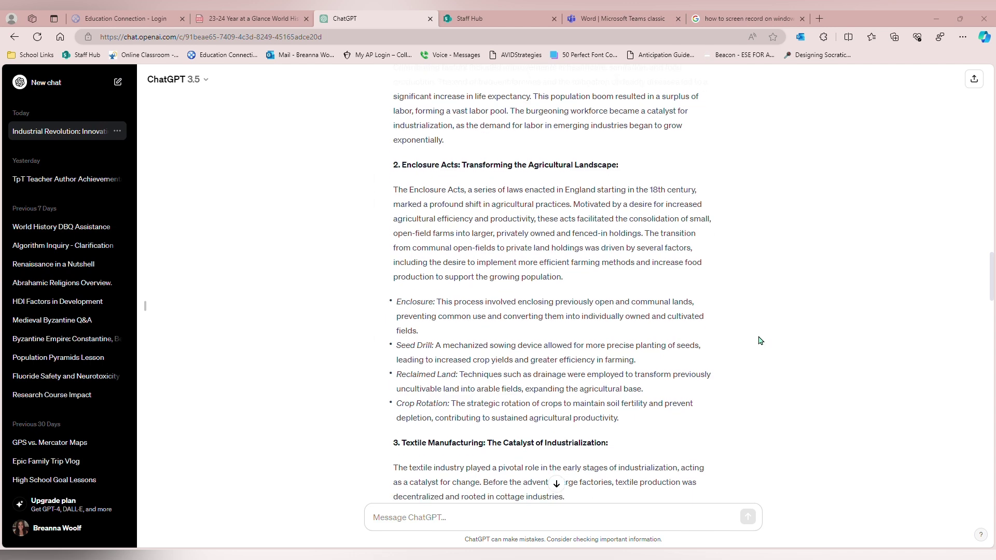
{"action": "scroll", "coordinate": [760, 340], "scroll_direction": "down", "scroll_amount": 7}
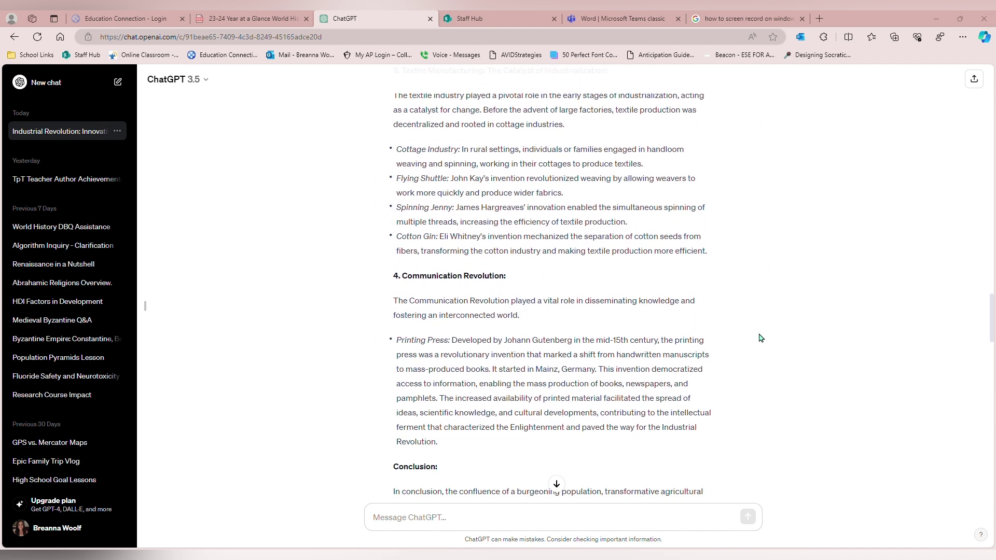
{"action": "scroll", "coordinate": [760, 338], "scroll_direction": "down", "scroll_amount": 8}
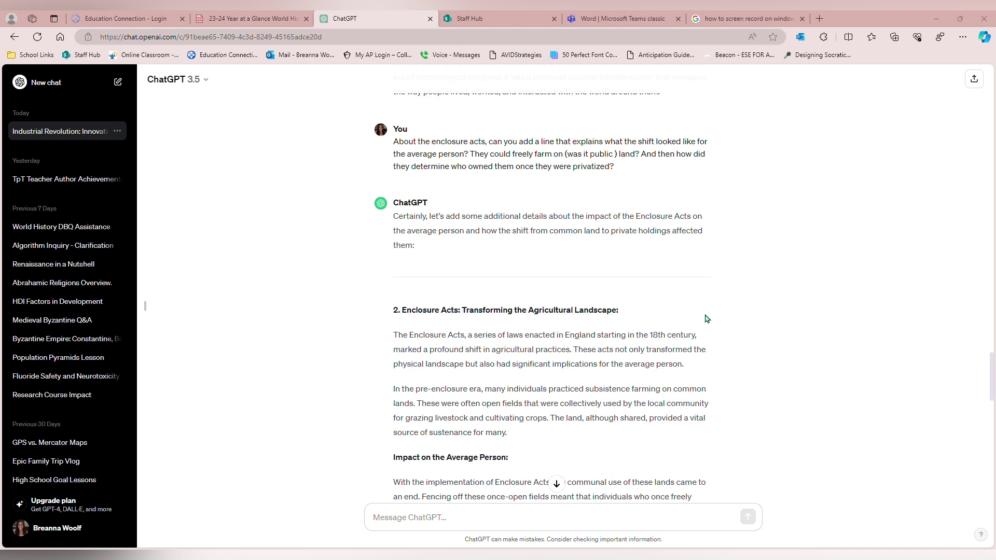
Step: Review the follow-up answers about the Enclosure Acts, including the condensed two-paragraph version
{"action": "scroll", "coordinate": [706, 319], "scroll_direction": "down", "scroll_amount": 2}
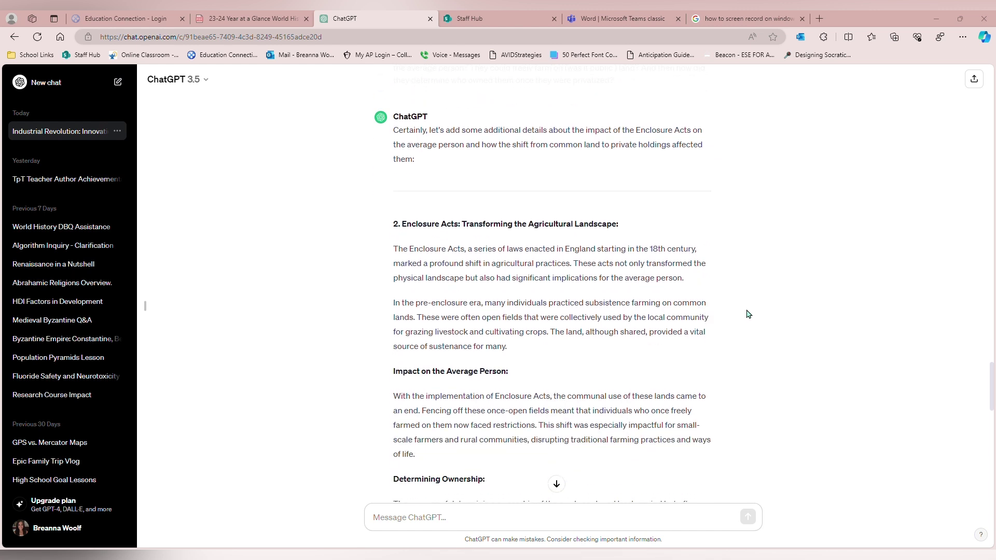
{"action": "scroll", "coordinate": [748, 313], "scroll_direction": "down", "scroll_amount": 2}
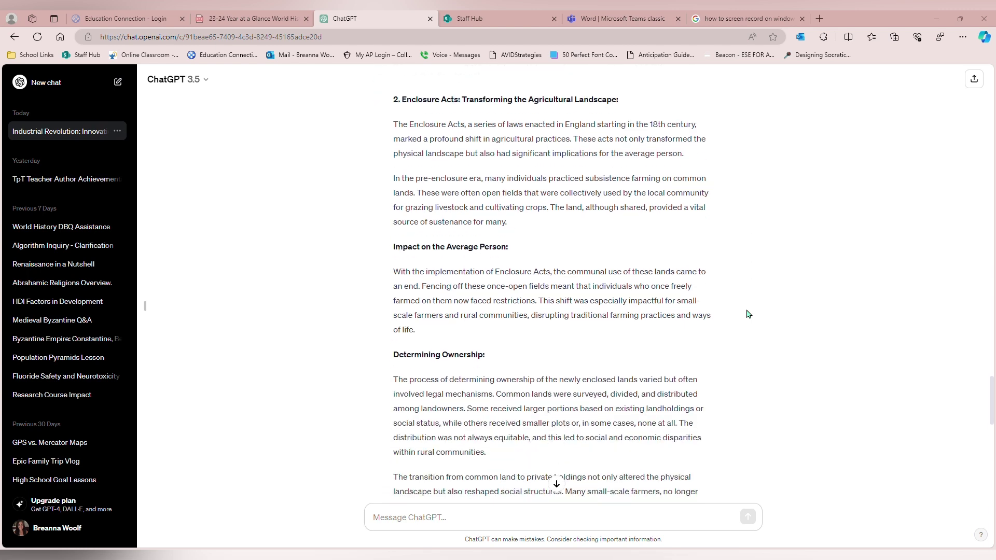
{"action": "scroll", "coordinate": [749, 314], "scroll_direction": "down", "scroll_amount": 1}
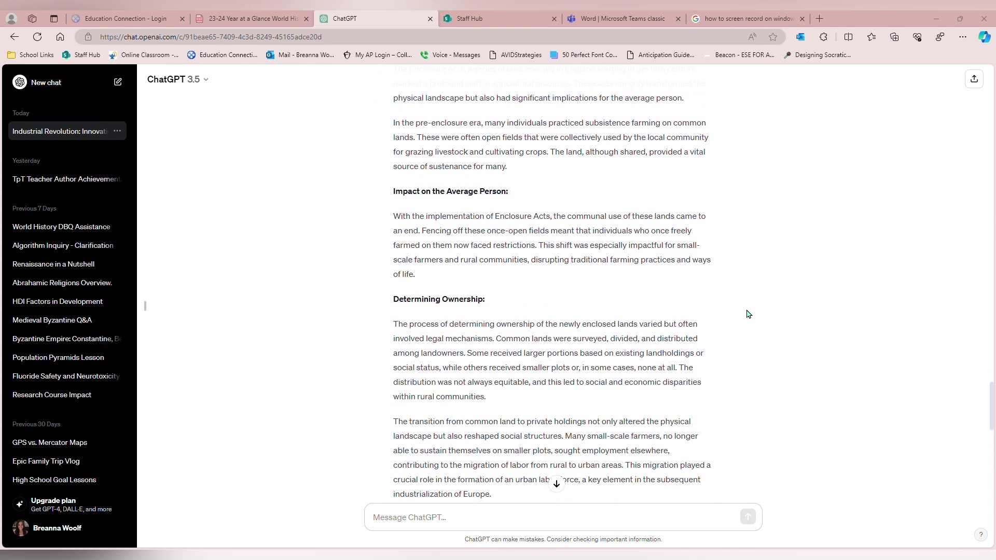
{"action": "scroll", "coordinate": [748, 314], "scroll_direction": "down", "scroll_amount": 2}
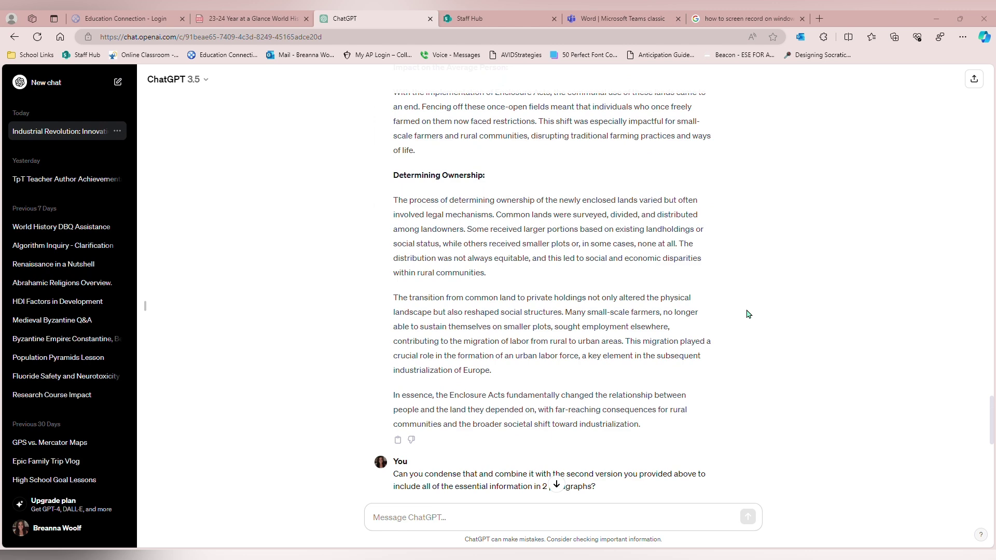
{"action": "scroll", "coordinate": [748, 313], "scroll_direction": "up", "scroll_amount": 4}
{"action": "scroll", "coordinate": [749, 314], "scroll_direction": "down", "scroll_amount": 4}
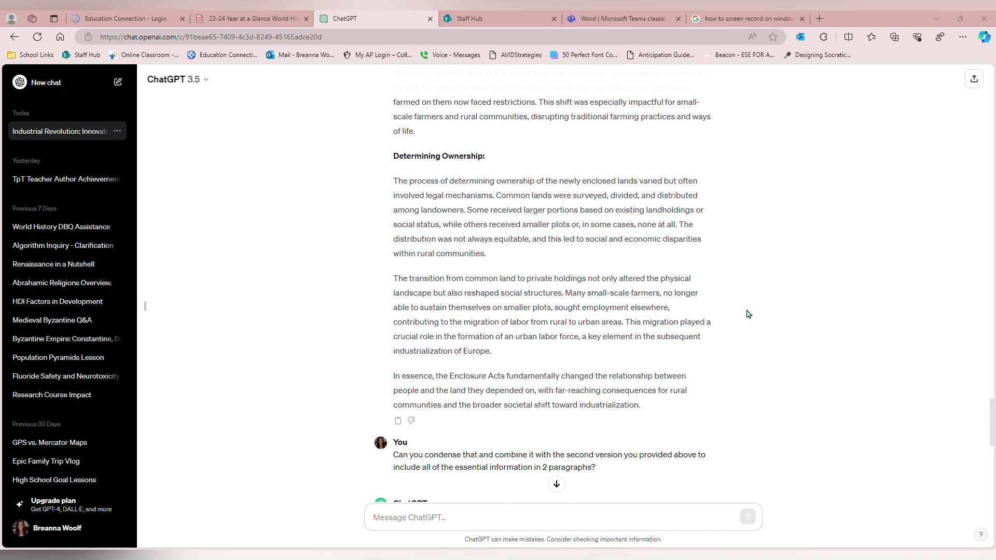
{"action": "scroll", "coordinate": [749, 313], "scroll_direction": "down", "scroll_amount": 2}
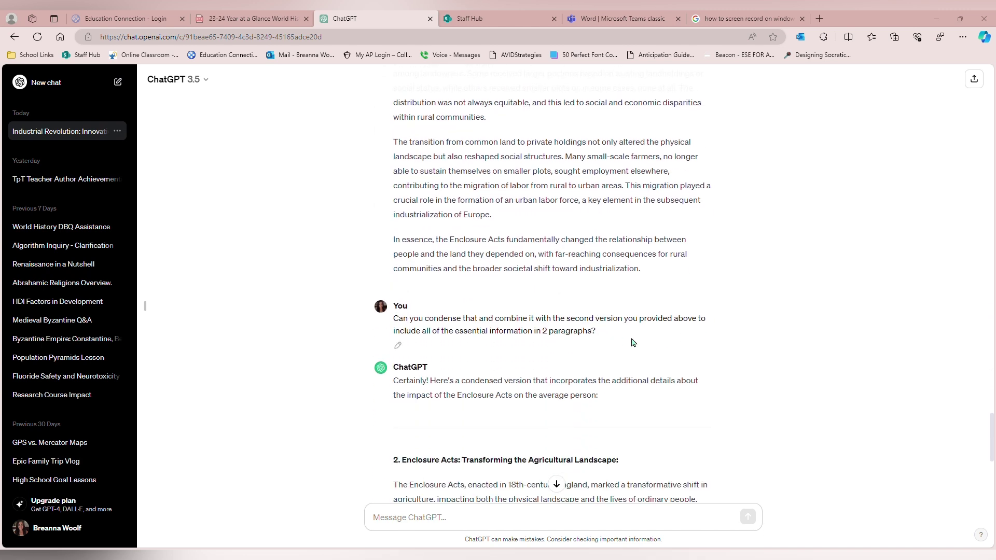
{"action": "scroll", "coordinate": [709, 343], "scroll_direction": "down", "scroll_amount": 4}
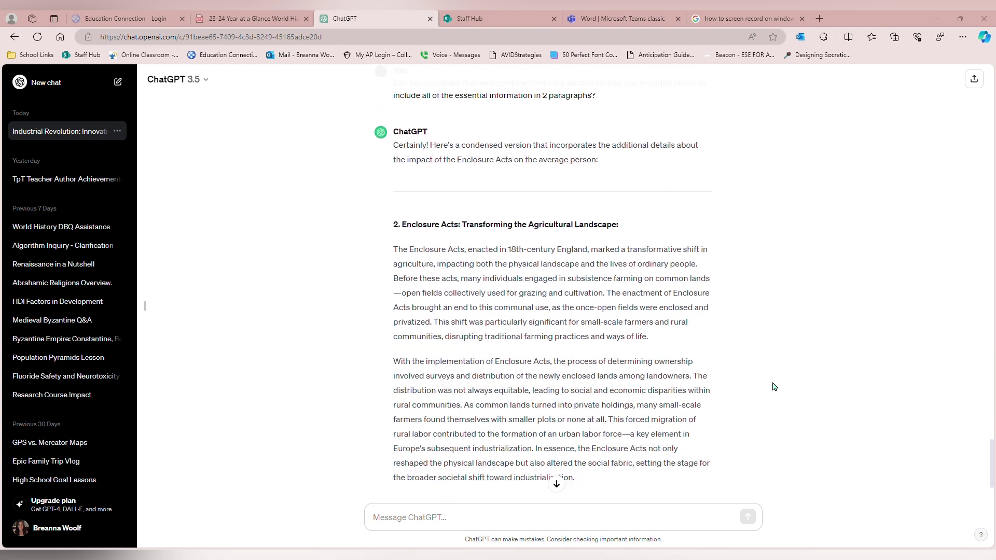
{"action": "scroll", "coordinate": [775, 387], "scroll_direction": "down", "scroll_amount": 3}
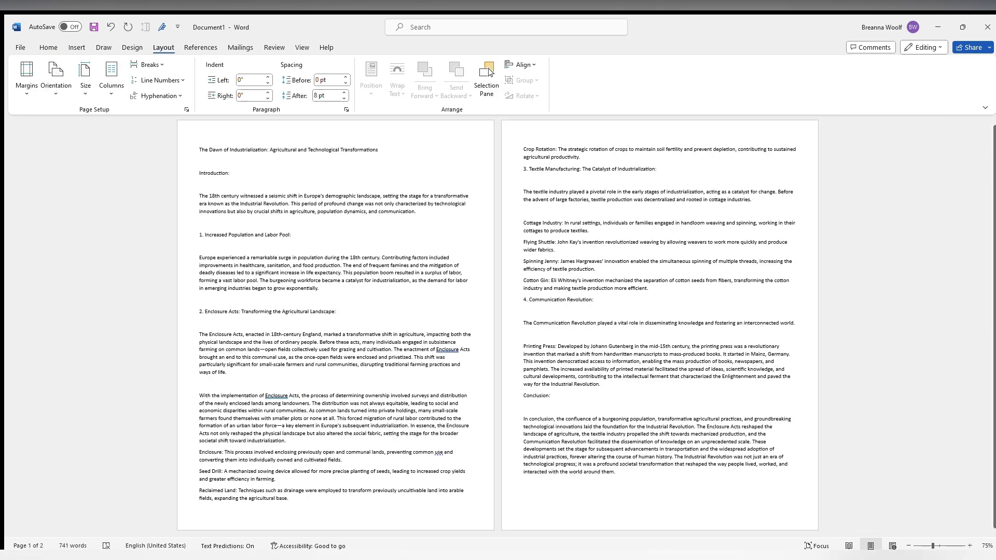
Step: In the Word document, delete the "Introduction:" heading and the blank lines within the Enclosure Acts and Textile Manufacturing sections
{"action": "left_click_drag", "start_coordinate": [199, 161], "coordinate": [232, 172]}
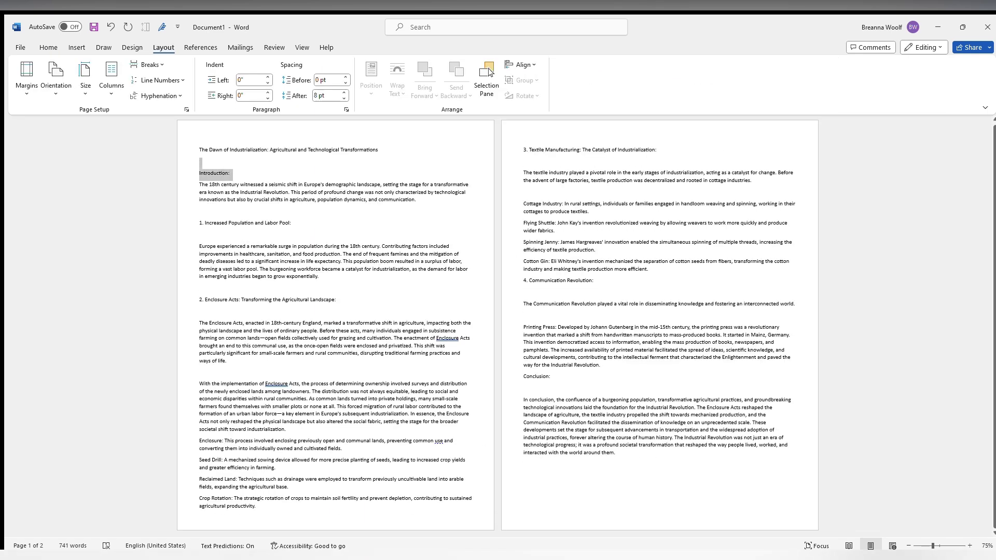
{"action": "key", "text": "BackSpace"}
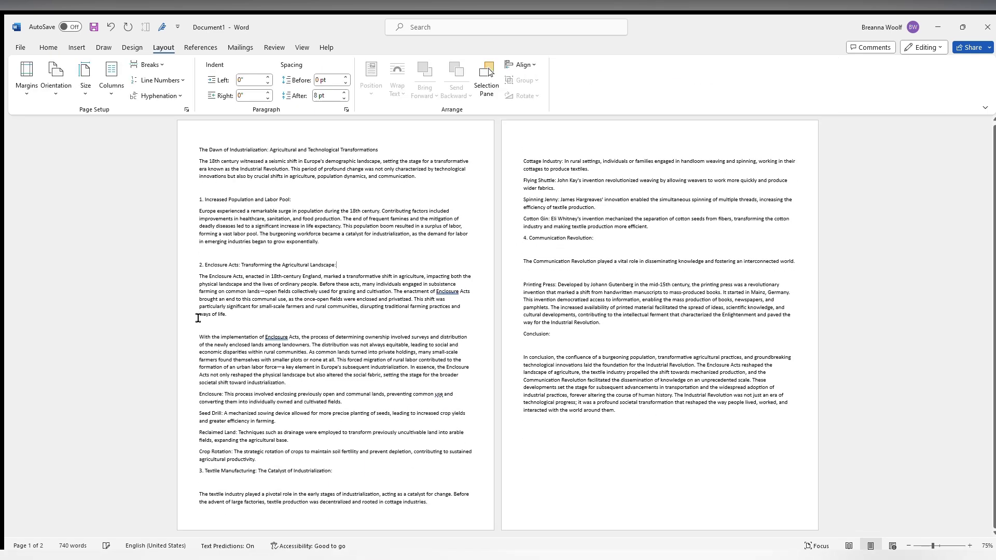
{"action": "left_click", "coordinate": [213, 330]}
{"action": "key", "text": "BackSpace"}
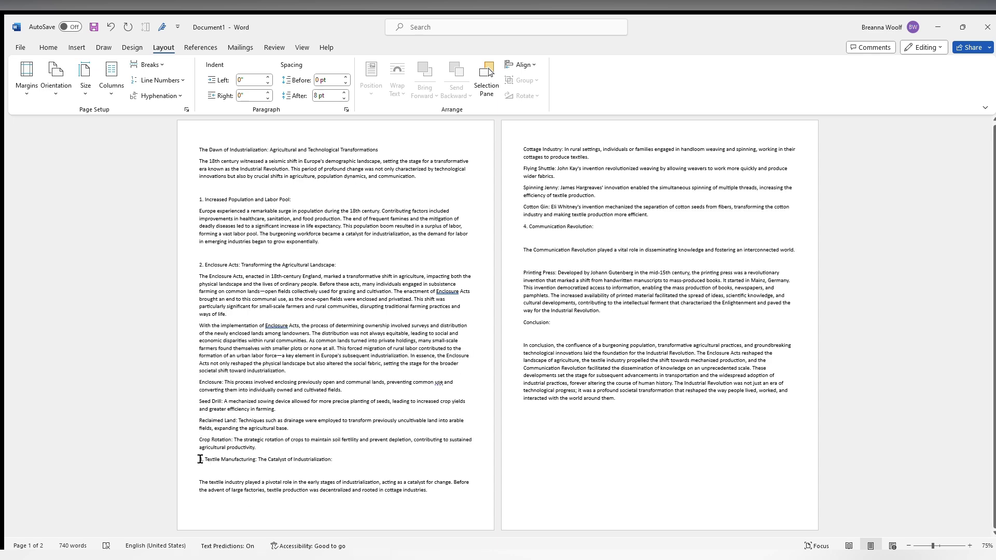
{"action": "left_click", "coordinate": [216, 470]}
{"action": "key", "text": "BackSpace"}
Step: Delete the blank lines in the Communication Revolution section, then remove the "Conclusion:" heading and the blank line under it
{"action": "left_click", "coordinate": [551, 218]}
{"action": "key", "text": "BackSpace"}
{"action": "key", "text": "BackSpace"}
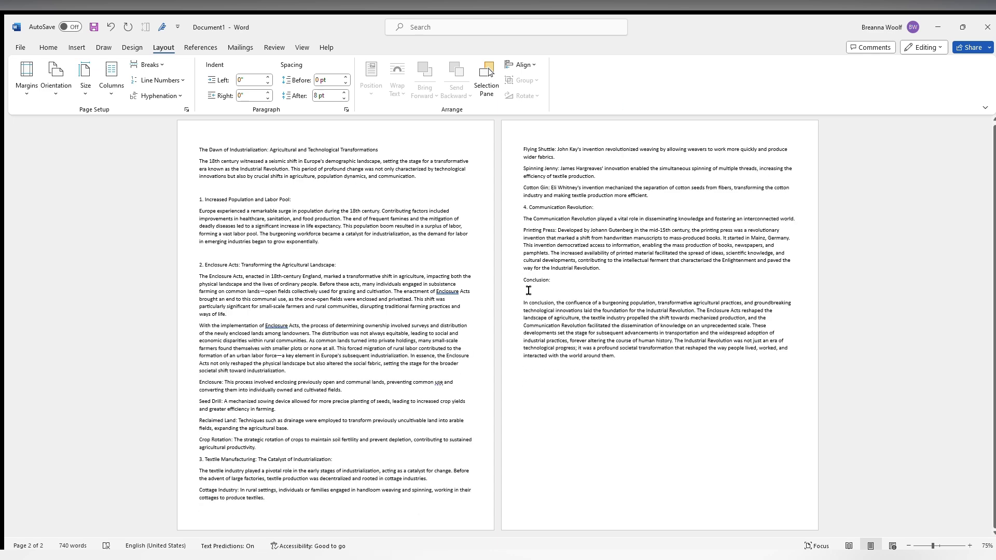
{"action": "left_click", "coordinate": [527, 290]}
{"action": "key", "text": "BackSpace"}
{"action": "left_click_drag", "start_coordinate": [523, 280], "coordinate": [512, 291]}
{"action": "key", "text": "BackSpace"}
Step: Remove the blank lines above the "Increased Population and Labor Pool" and "Enclosure Acts" headings
{"action": "left_click", "coordinate": [223, 187]}
{"action": "key", "text": "BackSpace"}
{"action": "left_click", "coordinate": [216, 246]}
{"action": "key", "text": "BackSpace"}
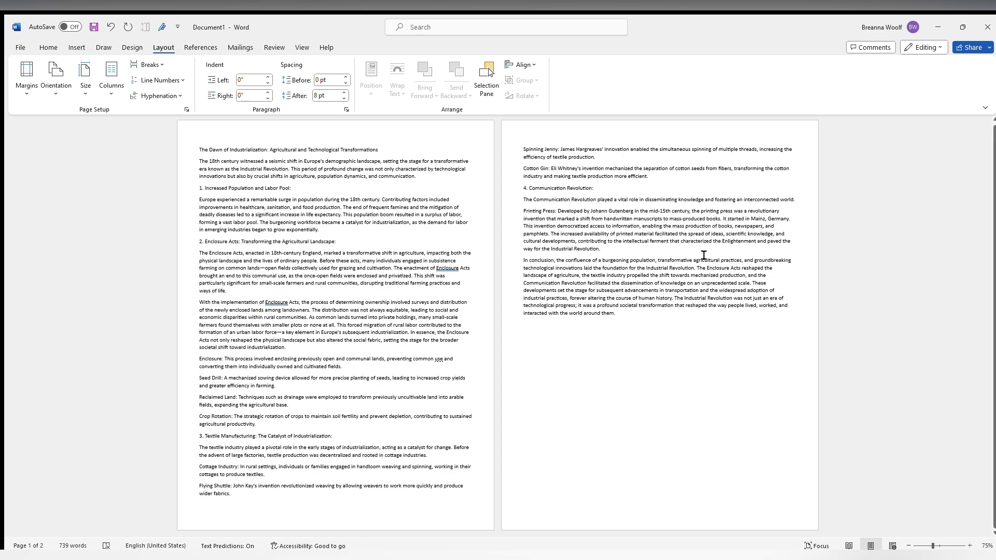
Step: Move the title line into a text box and add three blank lines above the opening paragraph to make room for it
{"action": "left_click_drag", "start_coordinate": [378, 151], "coordinate": [221, 166]}
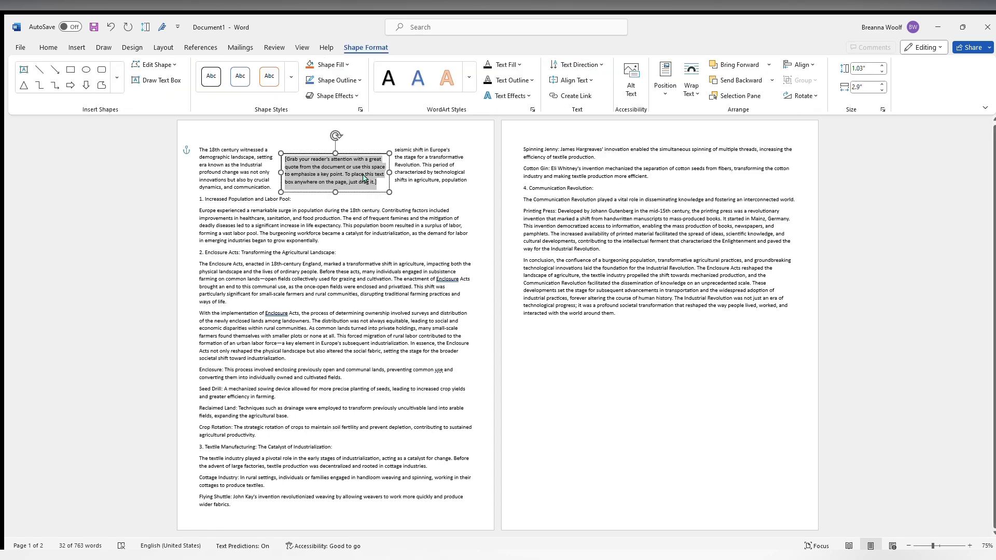
{"action": "type", "text": "The Dawn of Industrialization: Agricultural and Technological Transformations"}
{"action": "left_click", "coordinate": [200, 148]}
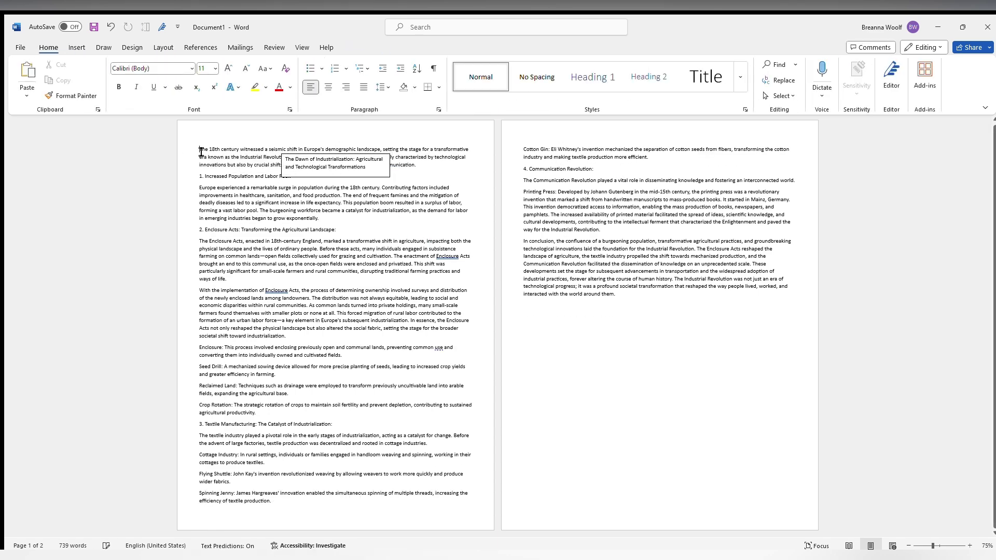
{"action": "key", "text": "Return"}
{"action": "key", "text": "Return"}
{"action": "key", "text": "Return"}
Step: Widen the title text box in both directions to span the text width at the top of the first page
{"action": "left_click", "coordinate": [304, 167]}
{"action": "left_click_drag", "start_coordinate": [280, 165], "coordinate": [206, 165]}
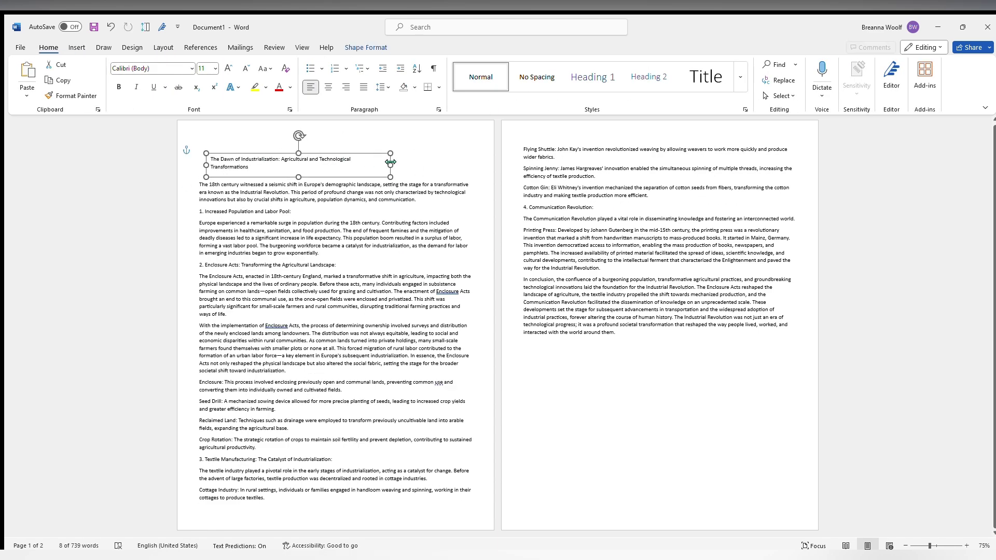
{"action": "left_click_drag", "start_coordinate": [390, 155], "coordinate": [471, 144]}
Step: Center the title and set its font to HelloHelicopter at size 22
{"action": "triple_click", "coordinate": [311, 149]}
{"action": "left_click", "coordinate": [327, 87]}
{"action": "left_click", "coordinate": [191, 68]}
{"action": "left_click", "coordinate": [142, 299]}
{"action": "left_click", "coordinate": [215, 68]}
{"action": "left_click", "coordinate": [204, 202]}
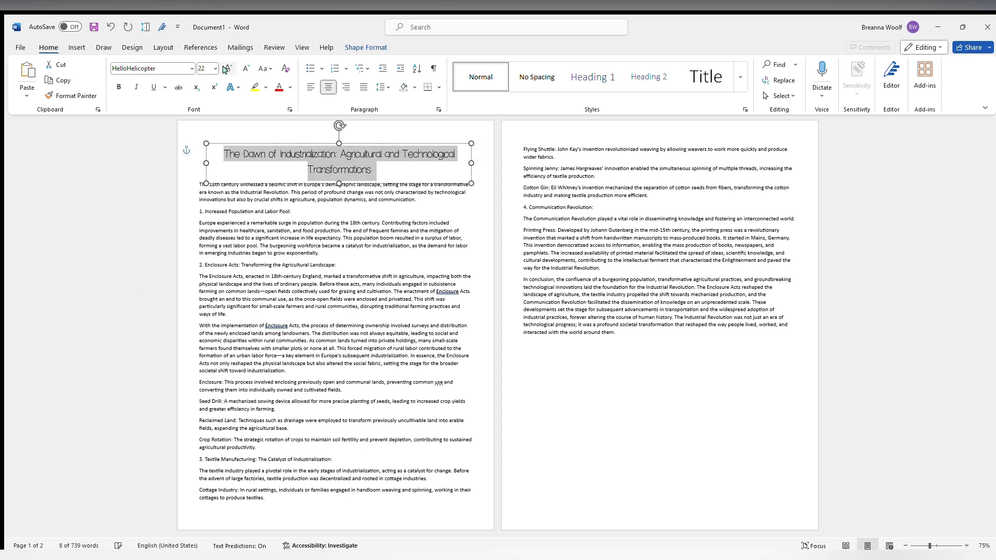
Step: Remove the colon after "Industrialization" and break the title so "Agricultural and Technological Transformations" starts on a second line
{"action": "left_click", "coordinate": [341, 154]}
{"action": "key", "text": "BackSpace"}
{"action": "key", "text": "BackSpace"}
{"action": "key", "text": "Return"}
Step: Duplicate the title text box, delete the second line from the original and shorten it to fit "The Dawn of Industrialization"
{"action": "left_click", "coordinate": [436, 187]}
{"action": "key", "text": "ctrl+c"}
{"action": "key", "text": "ctrl+v"}
{"action": "left_click_drag", "start_coordinate": [436, 176], "coordinate": [249, 173]}
{"action": "key", "text": "BackSpace"}
{"action": "key", "text": "BackSpace"}
{"action": "left_click_drag", "start_coordinate": [338, 187], "coordinate": [339, 167]}
Step: Set the font of "The Dawn of Industrialization" to HelloKeyLimelight at size 40
{"action": "triple_click", "coordinate": [337, 155]}
{"action": "left_click", "coordinate": [192, 69]}
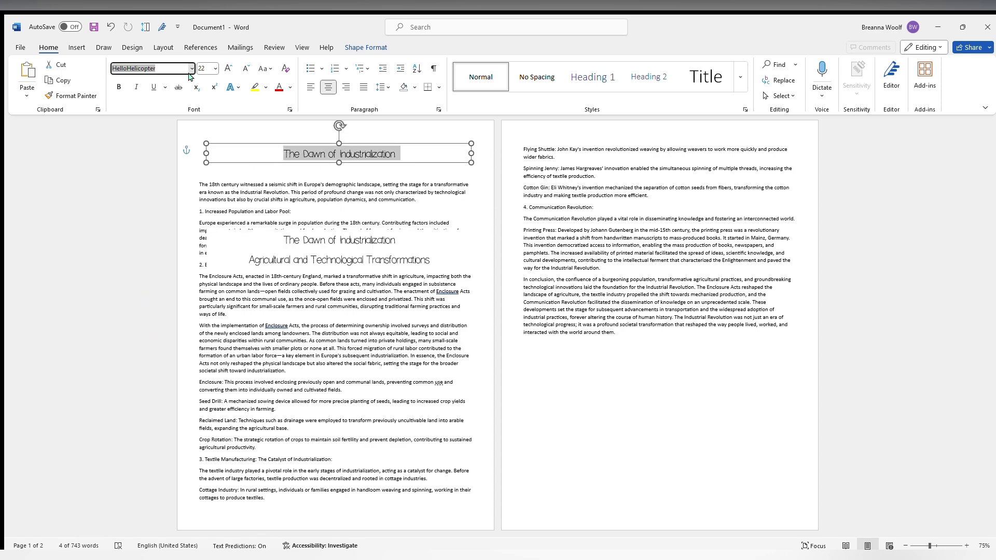
{"action": "left_click", "coordinate": [160, 409]}
{"action": "left_click", "coordinate": [215, 69]}
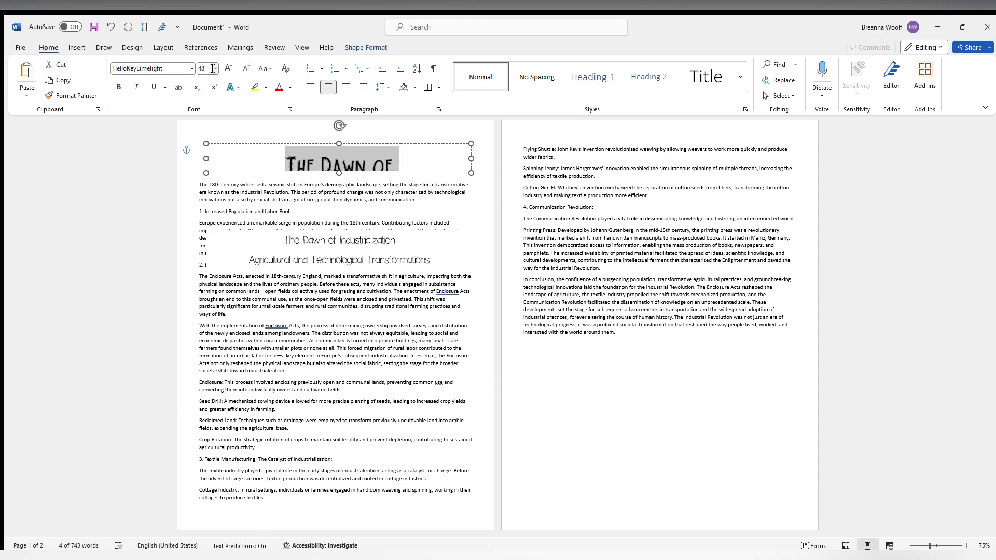
{"action": "left_click", "coordinate": [204, 254]}
{"action": "left_click", "coordinate": [352, 199]}
{"action": "left_click", "coordinate": [358, 172]}
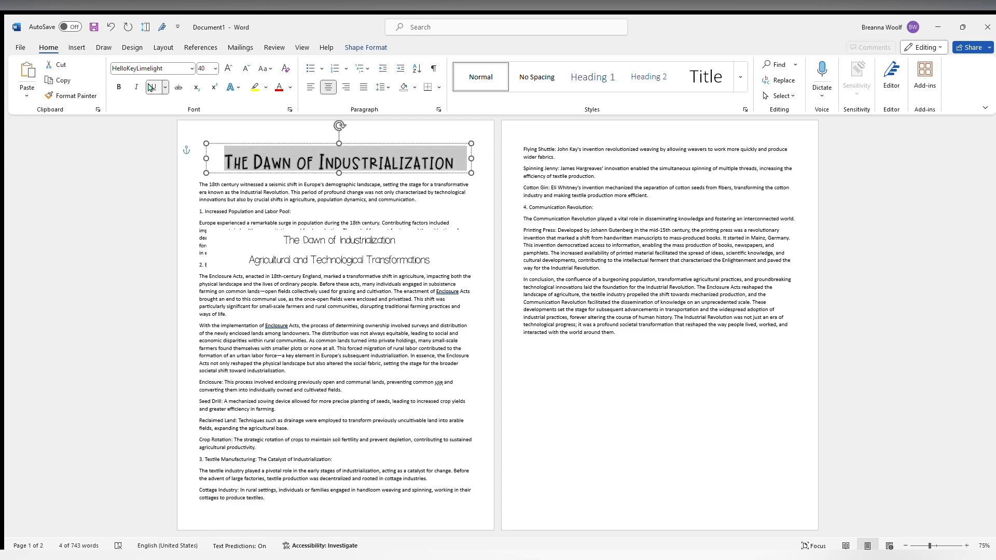
Step: Underline the main title and add a blank line above the opening paragraph
{"action": "left_click", "coordinate": [150, 87]}
{"action": "left_click", "coordinate": [206, 188]}
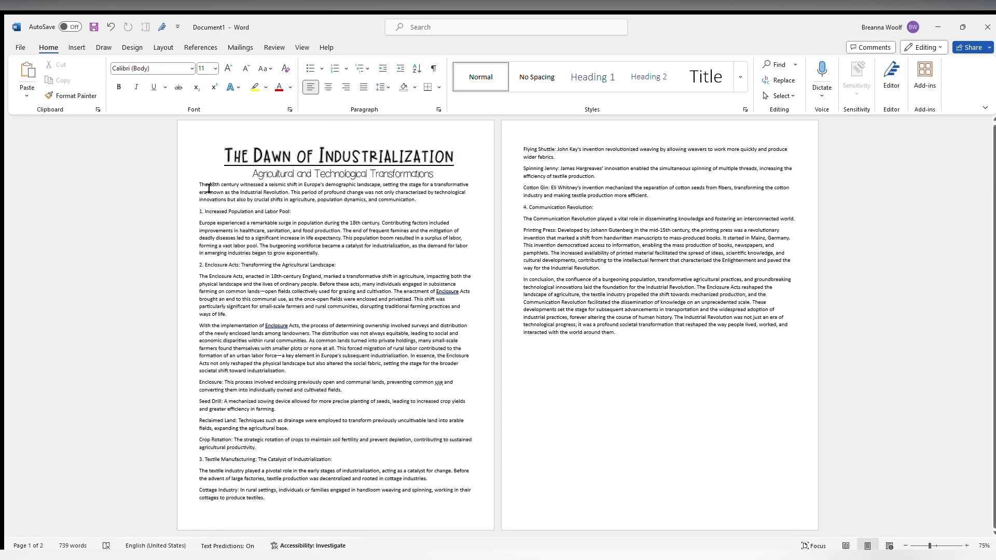
{"action": "key", "text": "Return"}
Step: Stretch a black hand-drawn frame picture around the first page's content and set the body text font to HelloHelicopter
{"action": "left_click", "coordinate": [131, 47]}
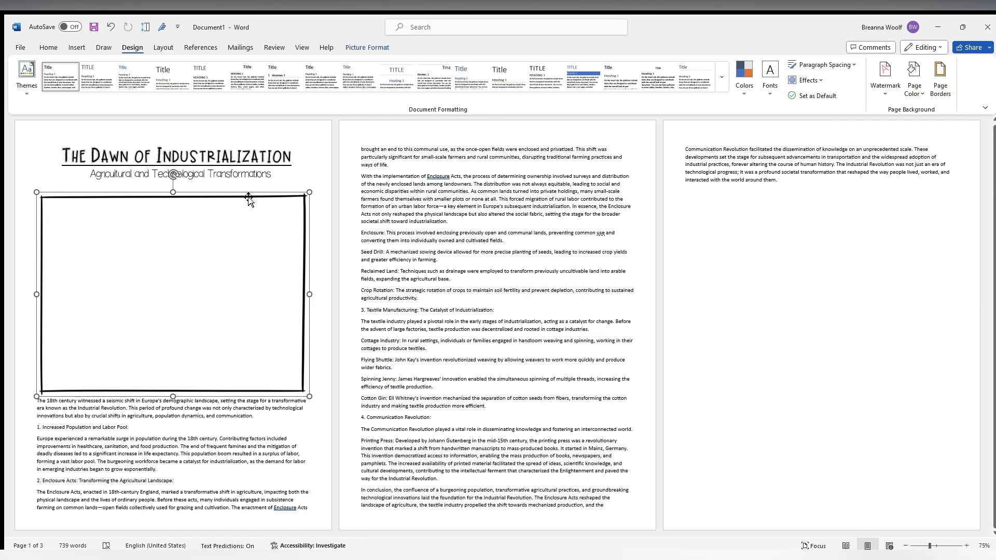
{"action": "left_click", "coordinate": [327, 200]}
{"action": "left_click", "coordinate": [465, 286]}
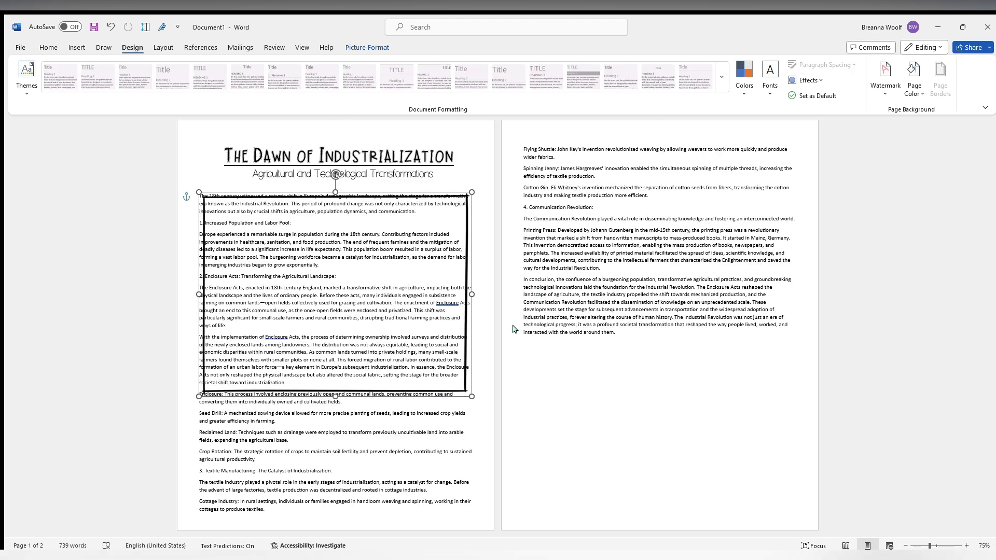
{"action": "left_click_drag", "start_coordinate": [338, 175], "coordinate": [456, 294]}
{"action": "left_click_drag", "start_coordinate": [413, 427], "coordinate": [483, 523]}
{"action": "left_click", "coordinate": [434, 170]}
{"action": "left_click", "coordinate": [391, 400]}
{"action": "left_click_drag", "start_coordinate": [483, 328], "coordinate": [489, 333]}
{"action": "left_click", "coordinate": [320, 313]}
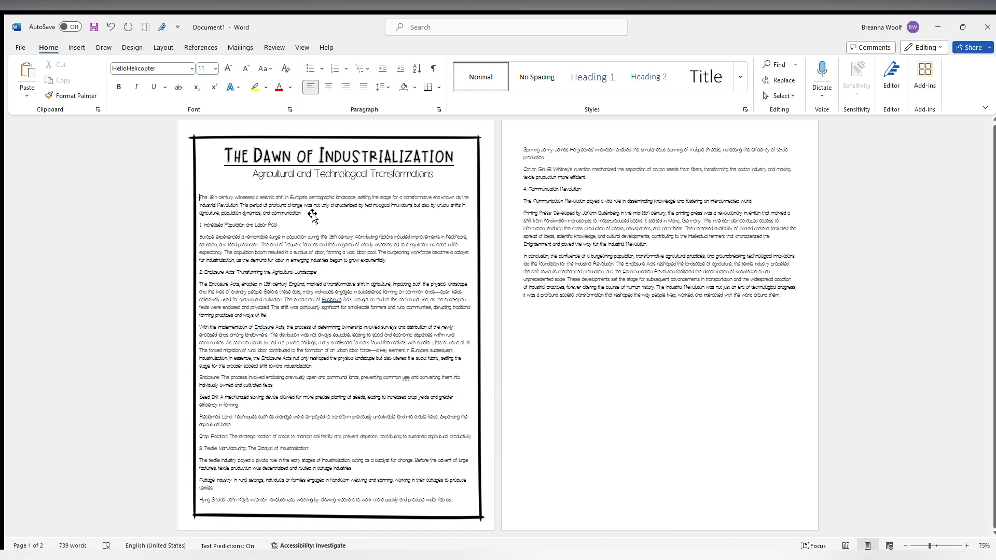
Step: Center the opening paragraph and delete the blank space between it and the subtitle
{"action": "left_click_drag", "start_coordinate": [304, 213], "coordinate": [199, 213]}
{"action": "scroll", "coordinate": [324, 244], "scroll_direction": "up", "scroll_amount": 7}
{"action": "scroll", "coordinate": [325, 245], "scroll_direction": "up", "scroll_amount": 3}
{"action": "left_click", "coordinate": [445, 301]}
{"action": "left_click_drag", "start_coordinate": [434, 301], "coordinate": [244, 272]}
{"action": "key", "text": "ctrl+e"}
{"action": "left_click", "coordinate": [245, 271]}
{"action": "key", "text": "BackSpace"}
{"action": "key", "text": "BackSpace"}
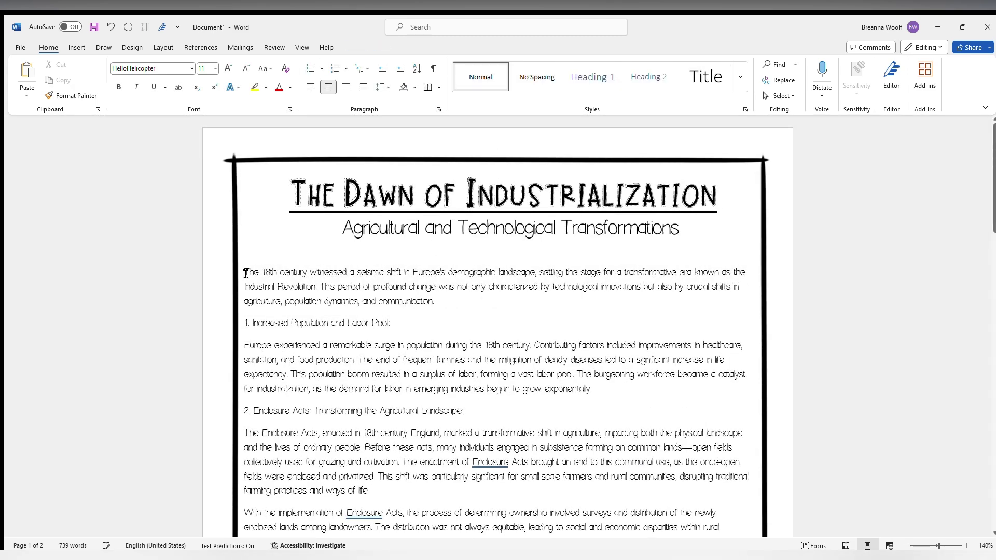
{"action": "key", "text": "ctrl+e"}
Step: Set the font of the "1. Increased Population and Labor Pool:" heading to HelloKeyLimelight
{"action": "left_click_drag", "start_coordinate": [394, 301], "coordinate": [244, 301]}
{"action": "left_click", "coordinate": [152, 68]}
{"action": "type", "text": "HelloKeyLimelight"}
{"action": "key", "text": "Return"}
Step: Set the font of the remaining numbered section headings to HelloKeyLimelight
{"action": "left_click_drag", "start_coordinate": [469, 333], "coordinate": [244, 334]}
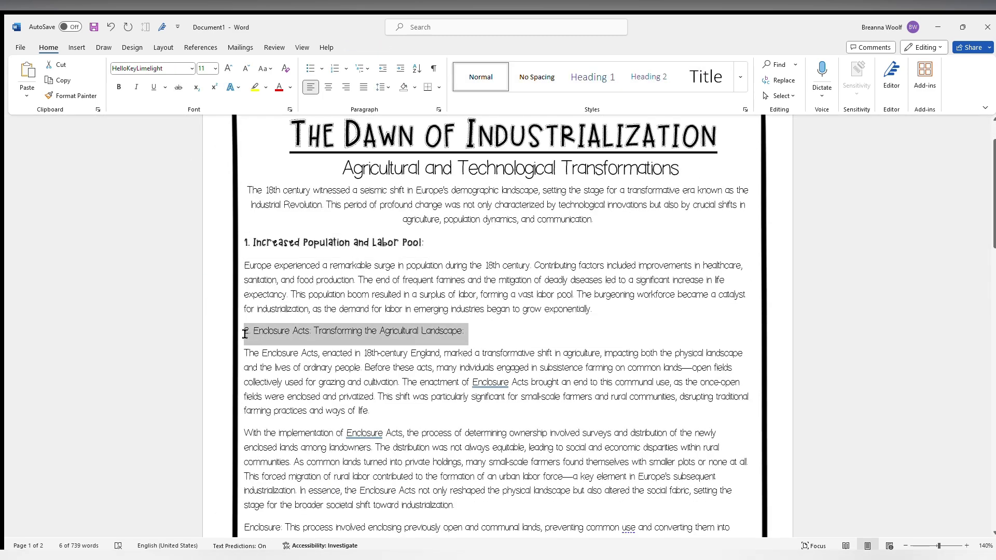
{"action": "left_click", "coordinate": [152, 67]}
{"action": "type", "text": "HelloKeyLimelight"}
{"action": "key", "text": "Return"}
{"action": "scroll", "coordinate": [464, 478], "scroll_direction": "down", "scroll_amount": 6}
{"action": "left_click_drag", "start_coordinate": [450, 294], "coordinate": [245, 299]}
{"action": "left_click", "coordinate": [191, 68]}
{"action": "left_click", "coordinate": [171, 138]}
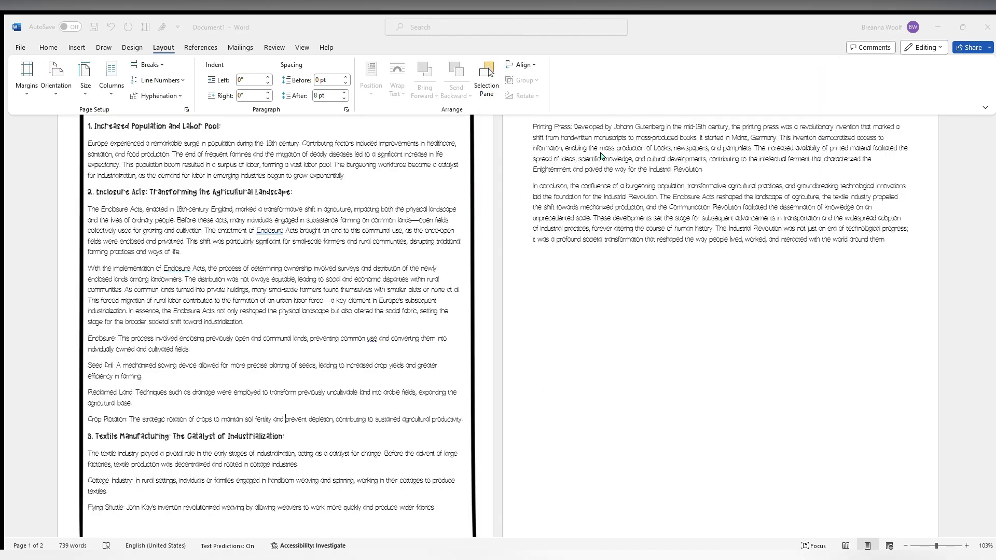
Step: Check how the reading fits across its two pages and look at the custom margin settings
{"action": "scroll", "coordinate": [280, 394], "scroll_direction": "down", "scroll_amount": 6}
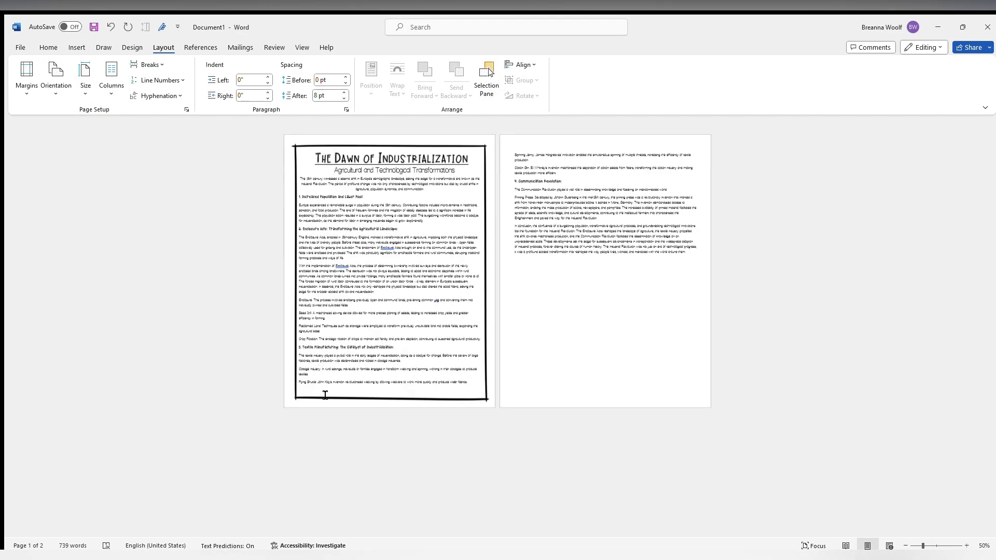
{"action": "scroll", "coordinate": [325, 394], "scroll_direction": "up", "scroll_amount": 5}
{"action": "left_click", "coordinate": [26, 85]}
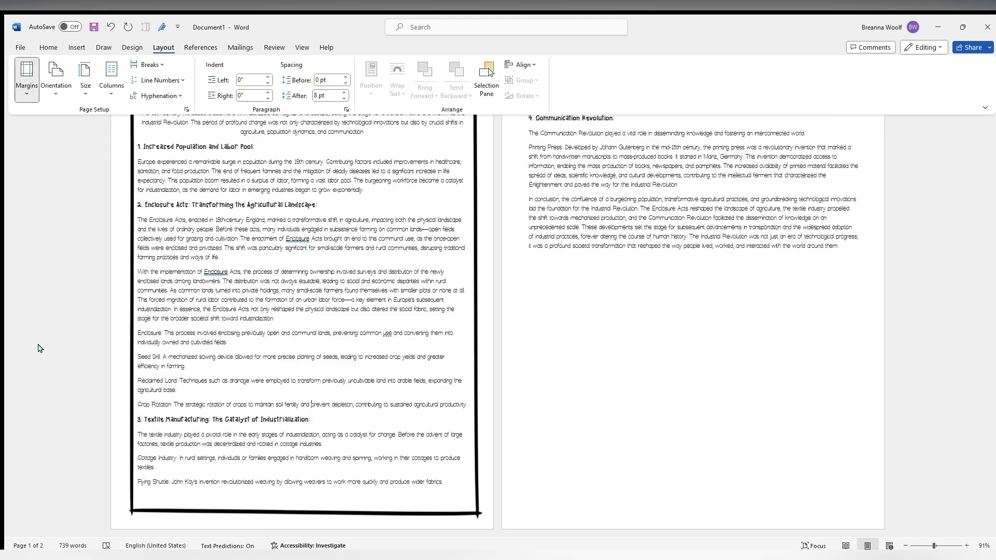
{"action": "left_click", "coordinate": [43, 365]}
{"action": "left_click", "coordinate": [579, 405]}
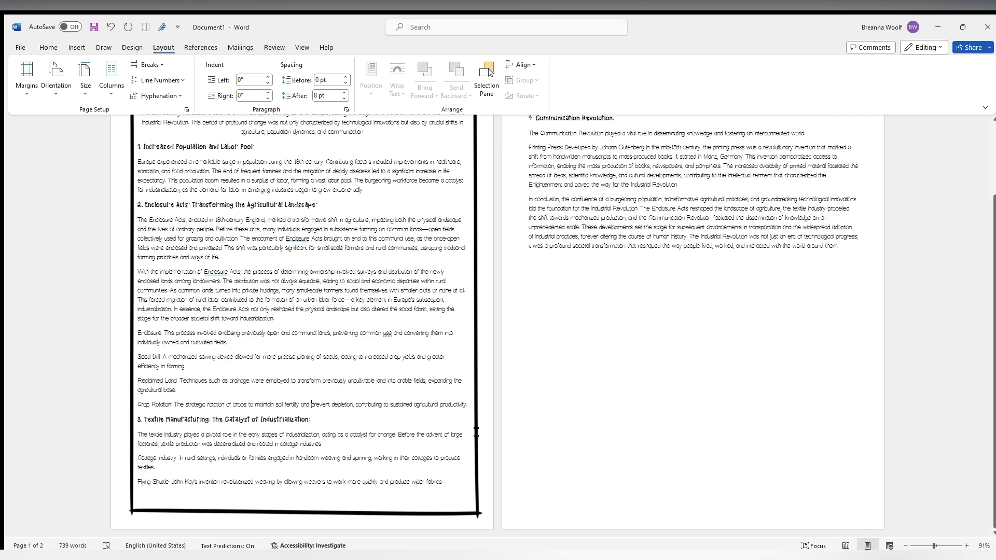
{"action": "scroll", "coordinate": [343, 433], "scroll_direction": "up", "scroll_amount": 3}
{"action": "scroll", "coordinate": [343, 433], "scroll_direction": "down", "scroll_amount": 1}
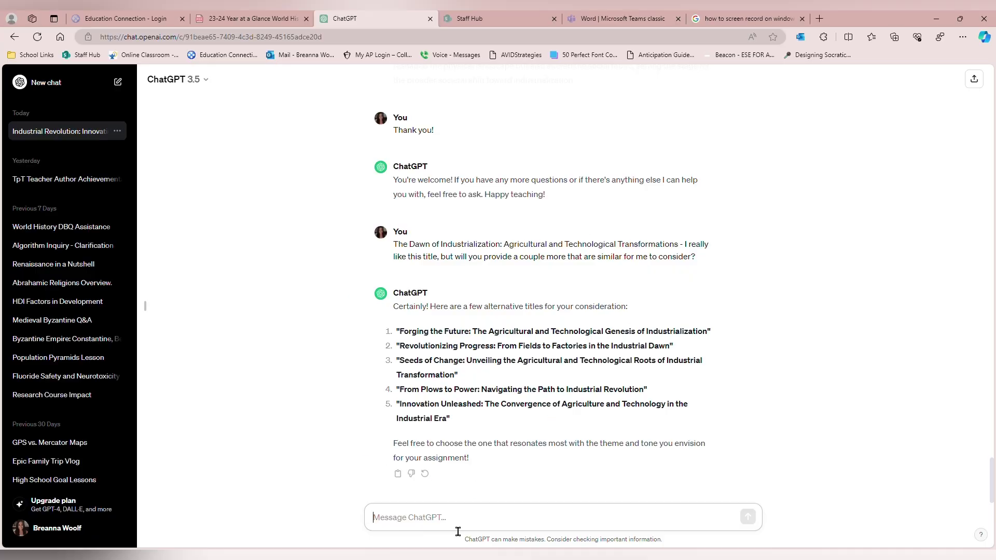
Step: Switch to ChatGPT and ask for good primary sources that show students a visual on the population growth, such as a graph or something similar
{"action": "type", "text": "Do you know of"}
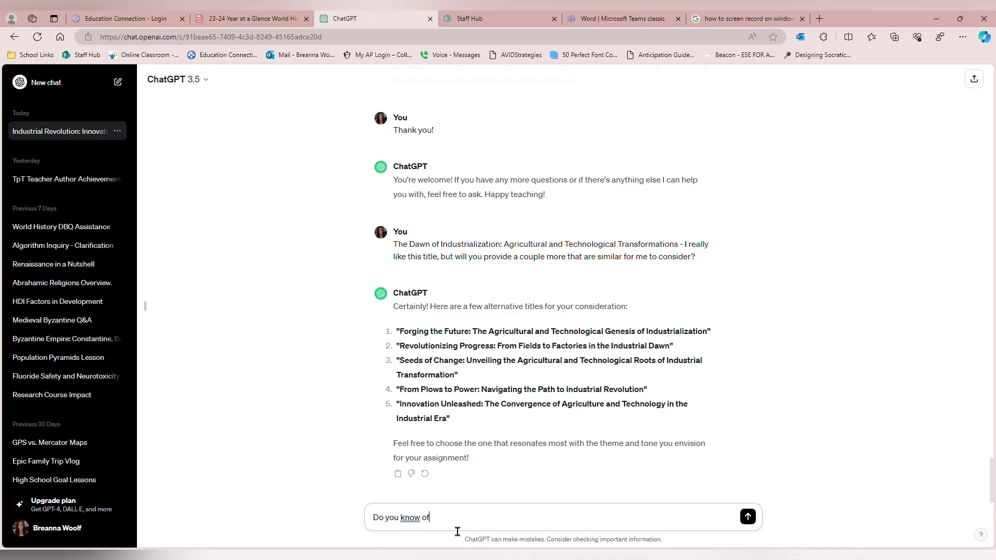
{"action": "type", "text": " any good primary sources I can us"}
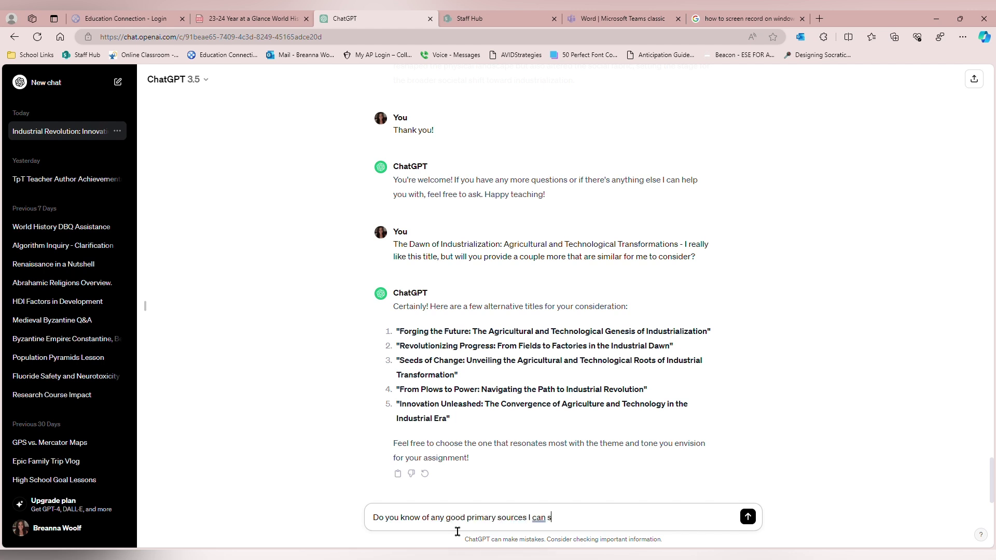
{"action": "type", "text": "e to show students"}
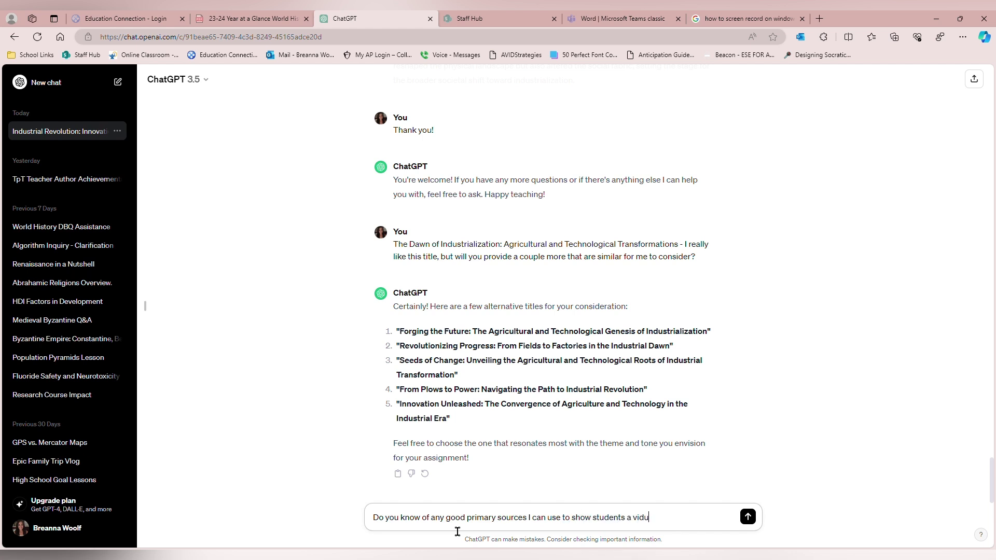
{"action": "type", "text": " a visual on the population growt"}
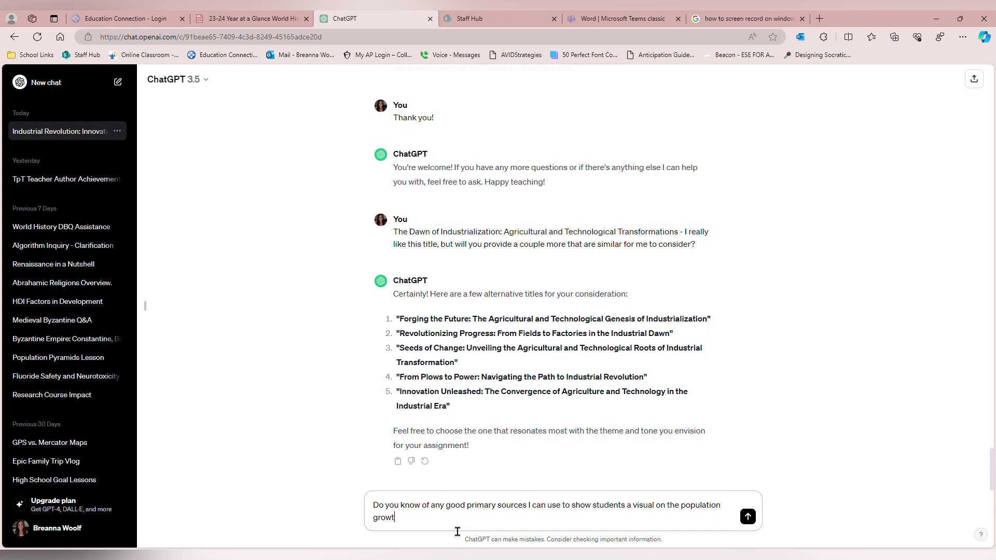
{"action": "type", "text": "h? A graph or something similar?"}
{"action": "key", "text": "Return"}
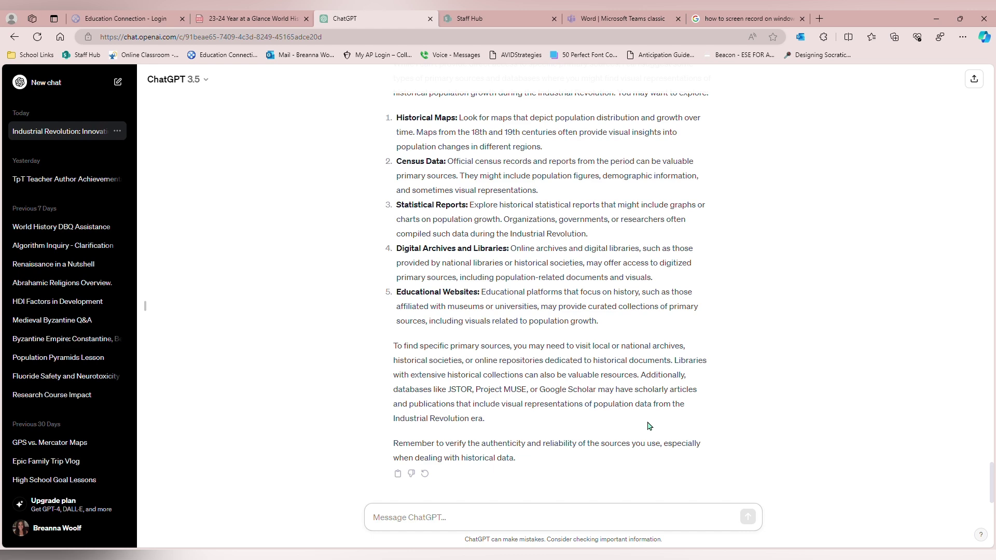
Step: Search Google Images for "sources of population increase leading up to industrial revolution", replacing the old screen-recording search
{"action": "left_click", "coordinate": [768, 18]}
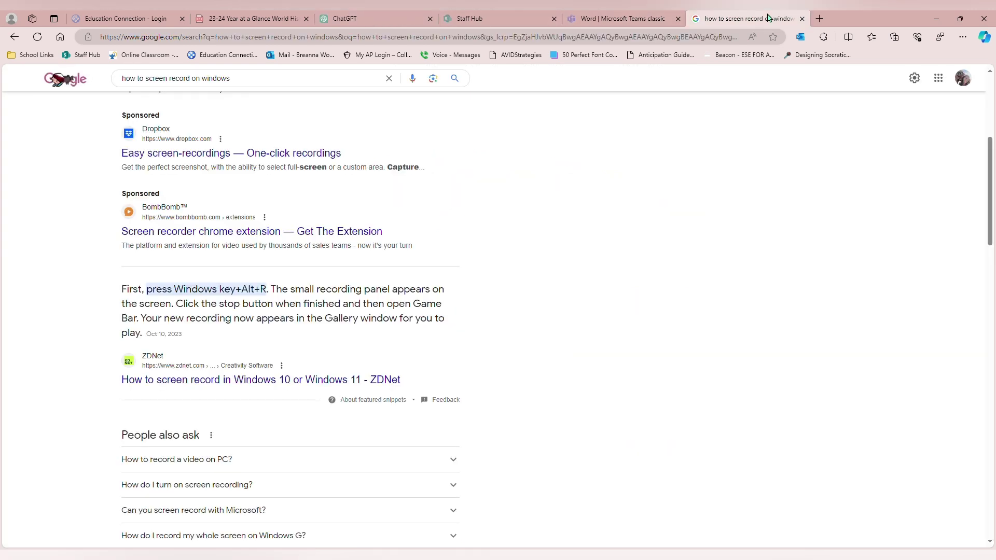
{"action": "left_click", "coordinate": [587, 39]}
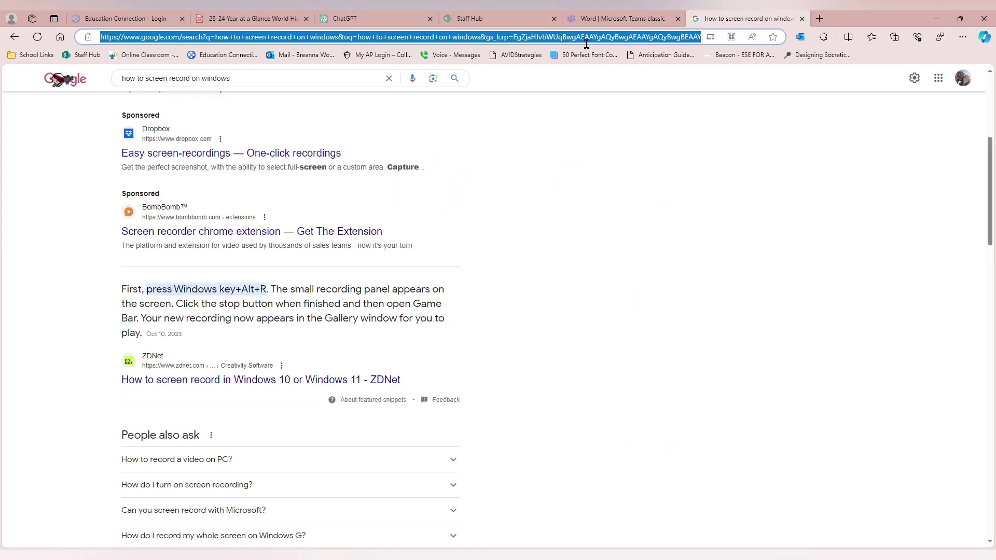
{"action": "type", "text": "p"}
{"action": "key", "text": "BackSpace"}
{"action": "key", "text": "BackSpace"}
{"action": "key", "text": "BackSpace"}
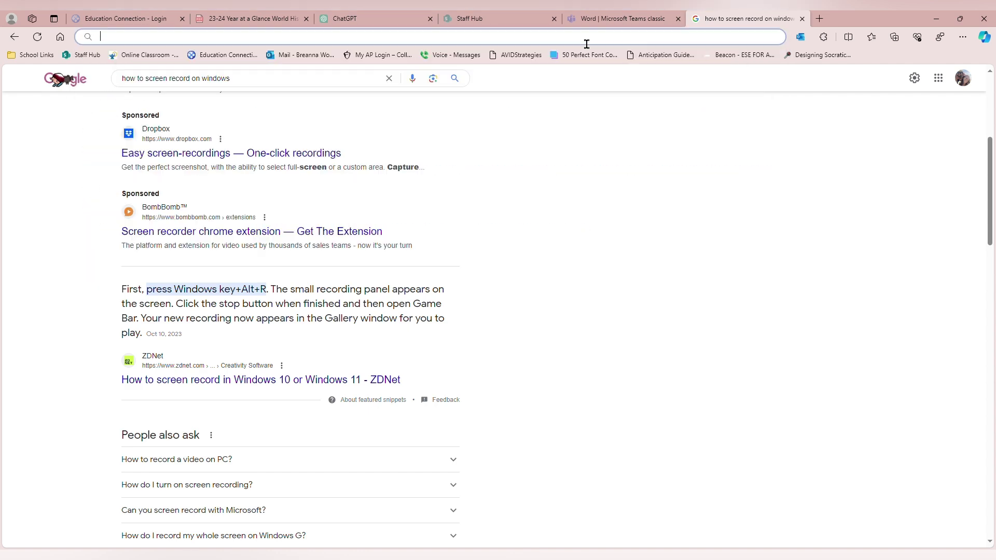
{"action": "type", "text": "sources on popu"}
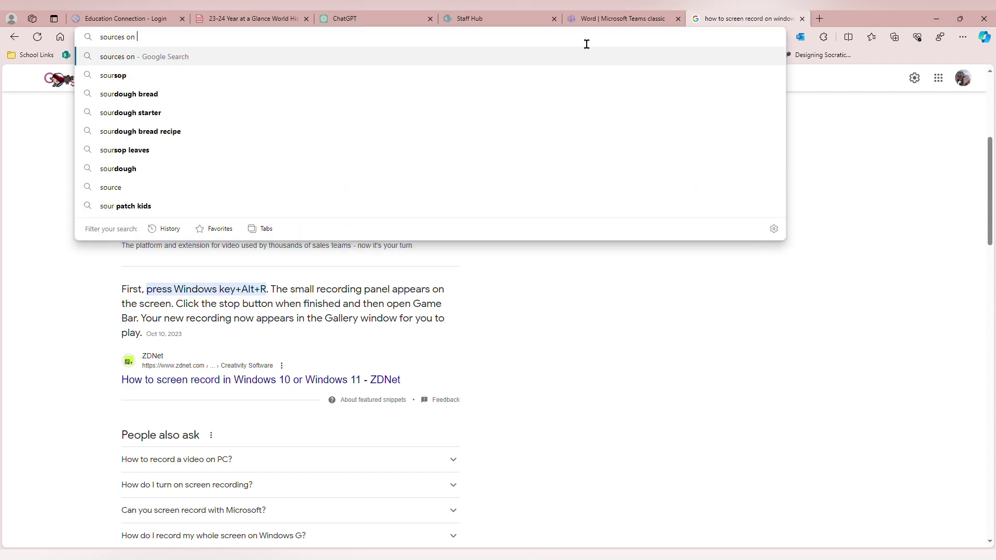
{"action": "type", "text": "lation increase"}
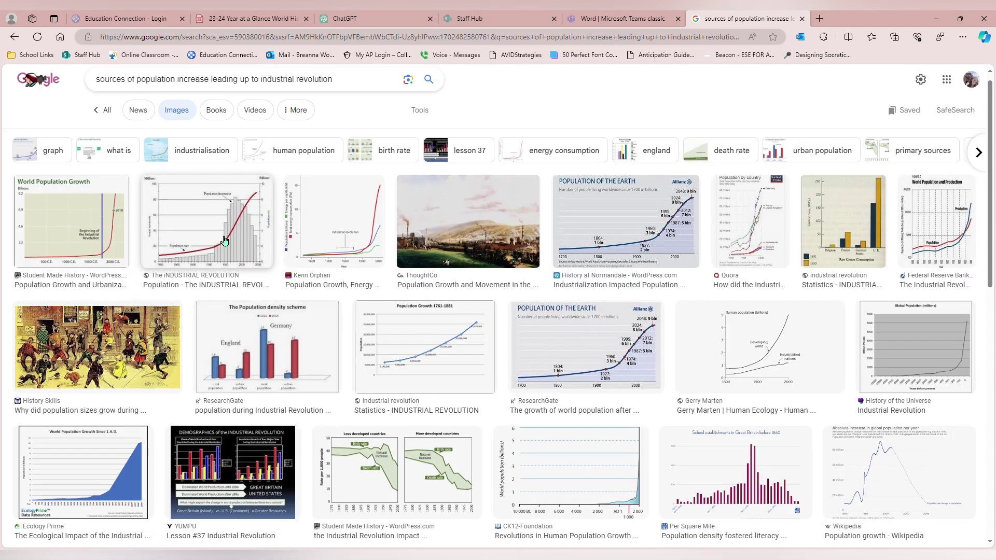
Step: Compare the population growth graphs among the image results and narrow the results to industrialisation
{"action": "left_click", "coordinate": [224, 240]}
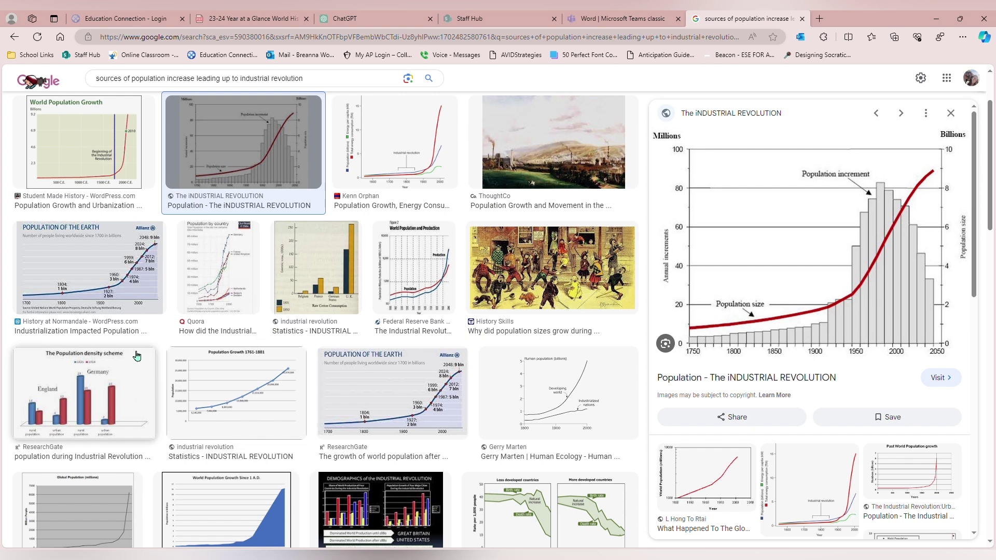
{"action": "left_click", "coordinate": [249, 380]}
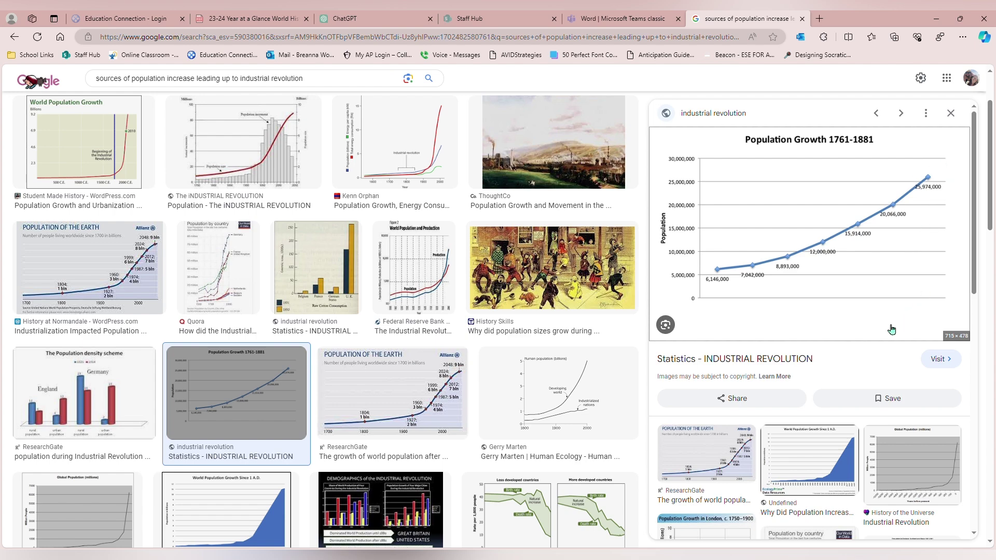
{"action": "scroll", "coordinate": [471, 432], "scroll_direction": "down", "scroll_amount": 1}
{"action": "scroll", "coordinate": [472, 431], "scroll_direction": "down", "scroll_amount": 2}
{"action": "scroll", "coordinate": [414, 446], "scroll_direction": "up", "scroll_amount": 4}
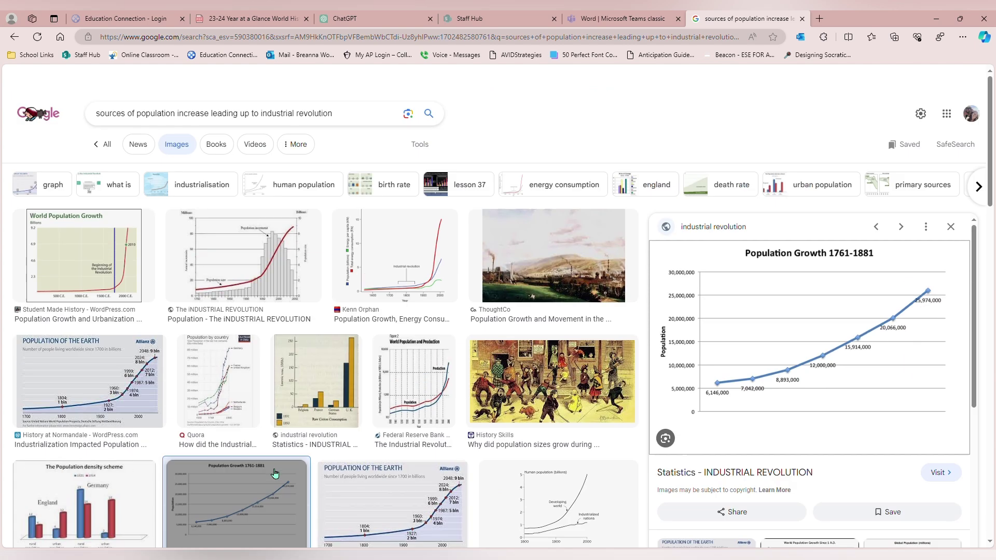
{"action": "left_click", "coordinate": [205, 185]}
{"action": "left_click", "coordinate": [685, 254]}
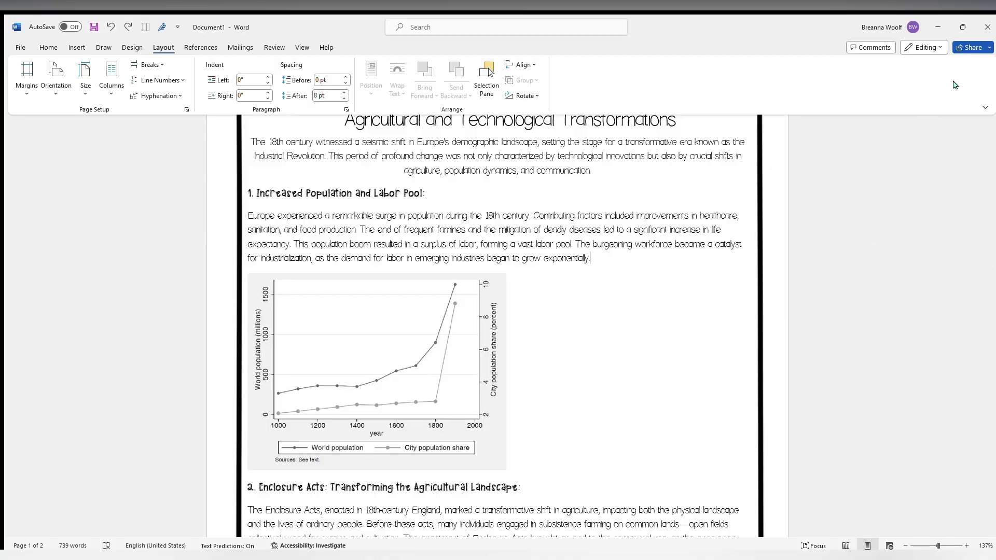
Step: In the Word handout, wrap text around the population graph and move it beside the paragraph starting "With the implementation of Enclosure Acts"
{"action": "left_click", "coordinate": [487, 380]}
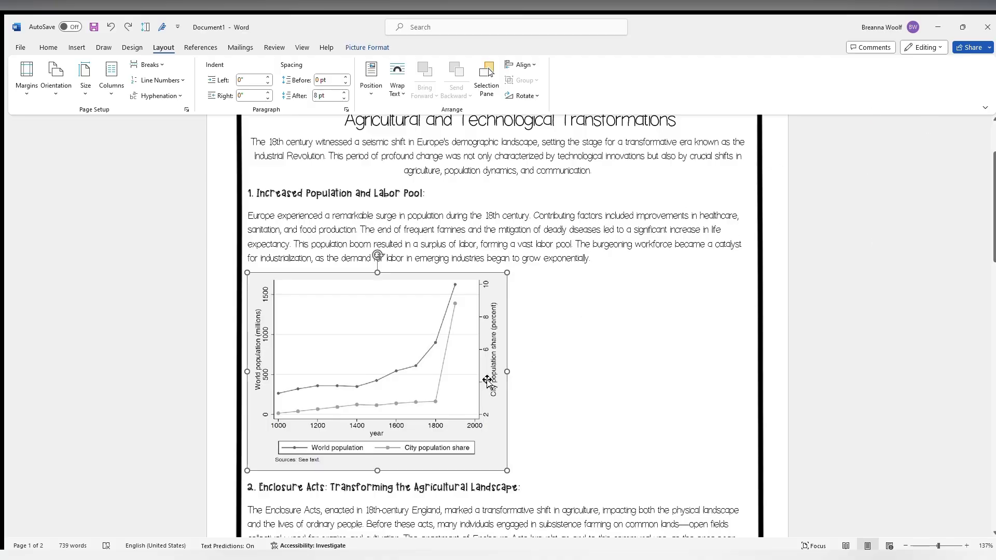
{"action": "scroll", "coordinate": [617, 361], "scroll_direction": "down", "scroll_amount": 4, "text": "ctrl"}
{"action": "scroll", "coordinate": [617, 362], "scroll_direction": "down", "scroll_amount": 1, "text": "ctrl"}
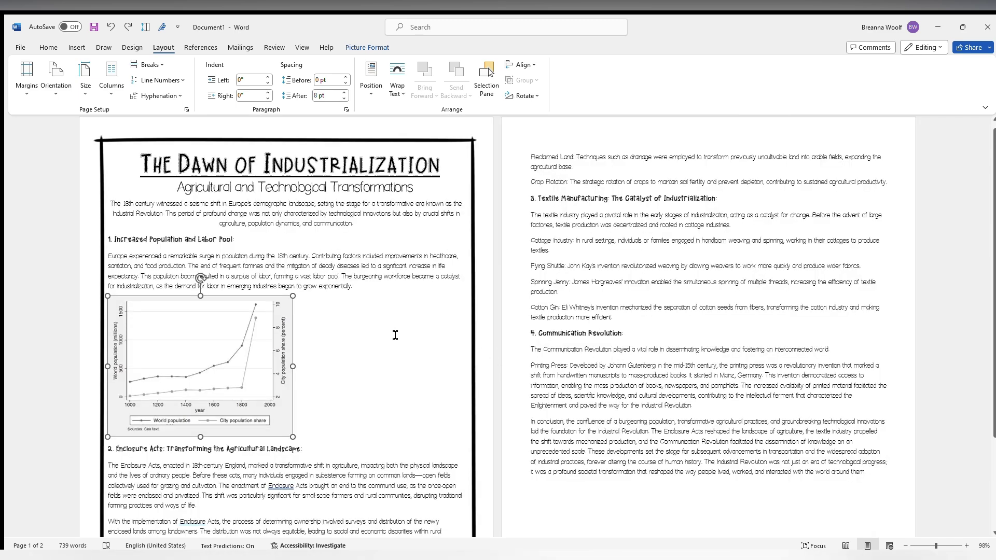
{"action": "left_click_drag", "start_coordinate": [233, 356], "coordinate": [372, 452]}
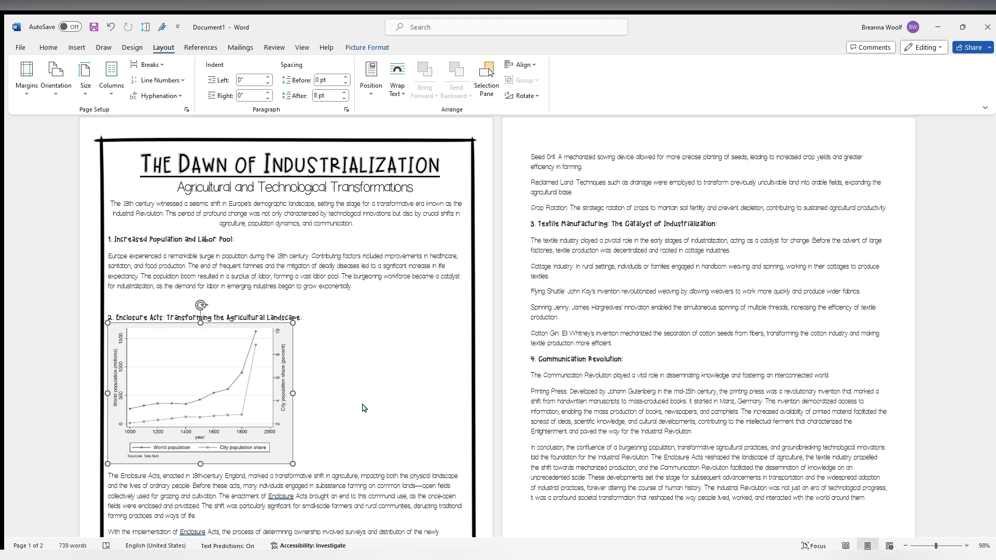
{"action": "left_click", "coordinate": [332, 400]}
{"action": "left_click_drag", "start_coordinate": [245, 392], "coordinate": [413, 447]}
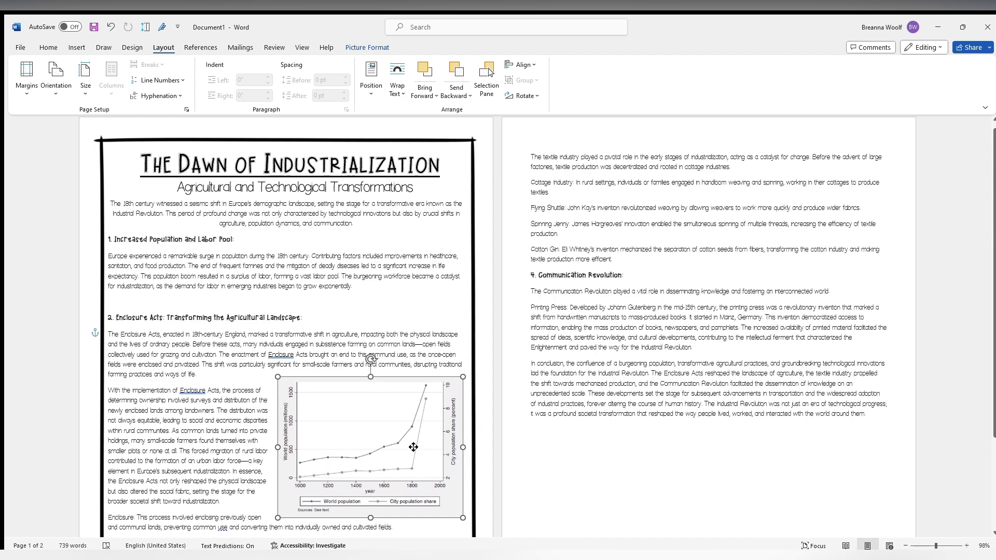
Step: Nudge the graph down so its top edge lines up with the start of the paragraph beside it
{"action": "left_click", "coordinate": [177, 462]}
{"action": "scroll", "coordinate": [177, 463], "scroll_direction": "down", "scroll_amount": 4}
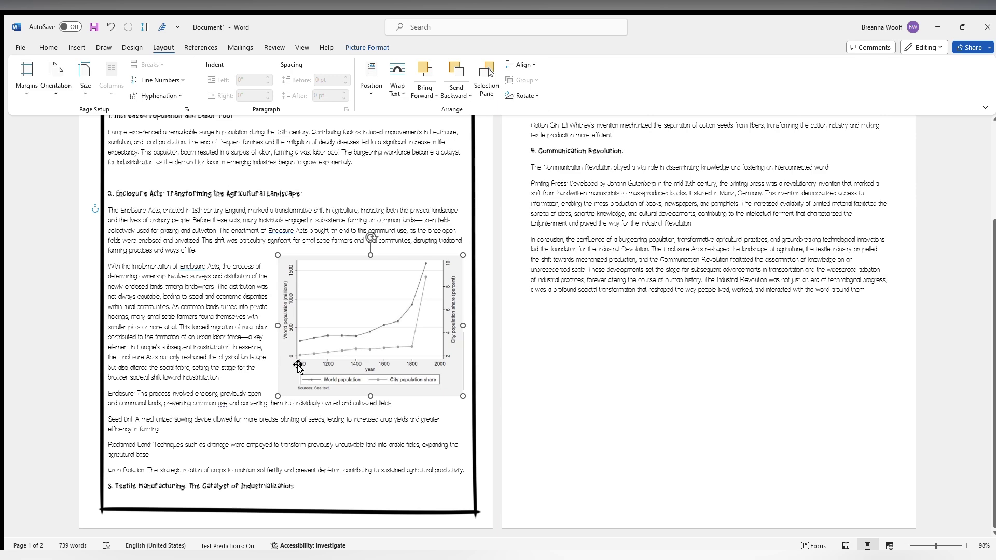
{"action": "left_click_drag", "start_coordinate": [298, 365], "coordinate": [295, 360]}
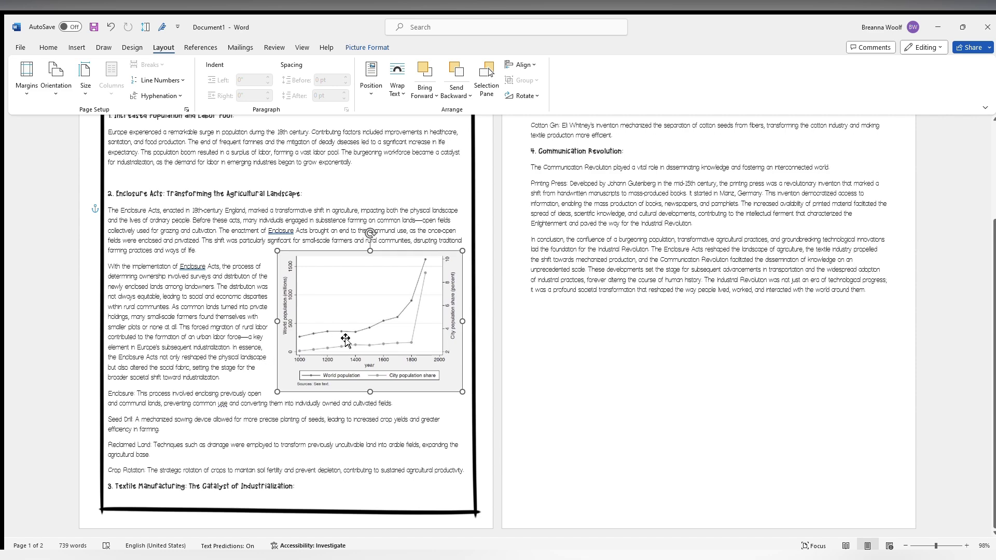
{"action": "left_click_drag", "start_coordinate": [345, 337], "coordinate": [346, 351]}
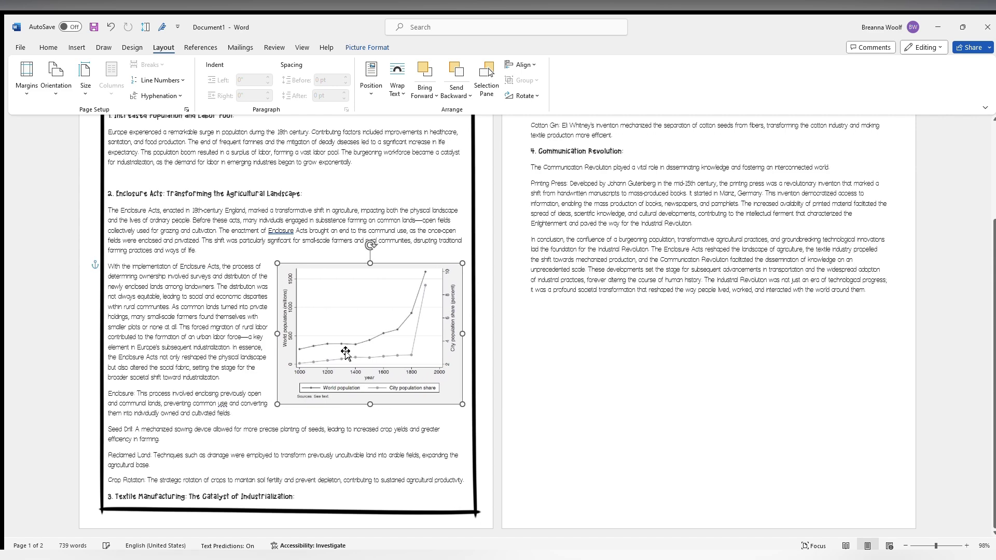
Step: Add a blank line after the paragraph beside the graph so the "Enclosure:" definition starts below the picture
{"action": "left_click", "coordinate": [225, 380]}
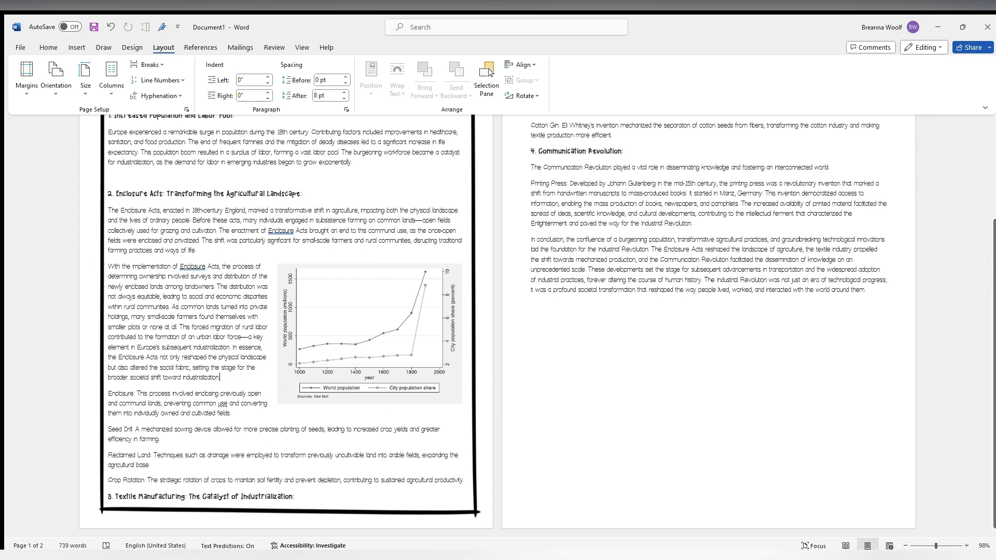
{"action": "key", "text": "Return"}
{"action": "key", "text": "BackSpace"}
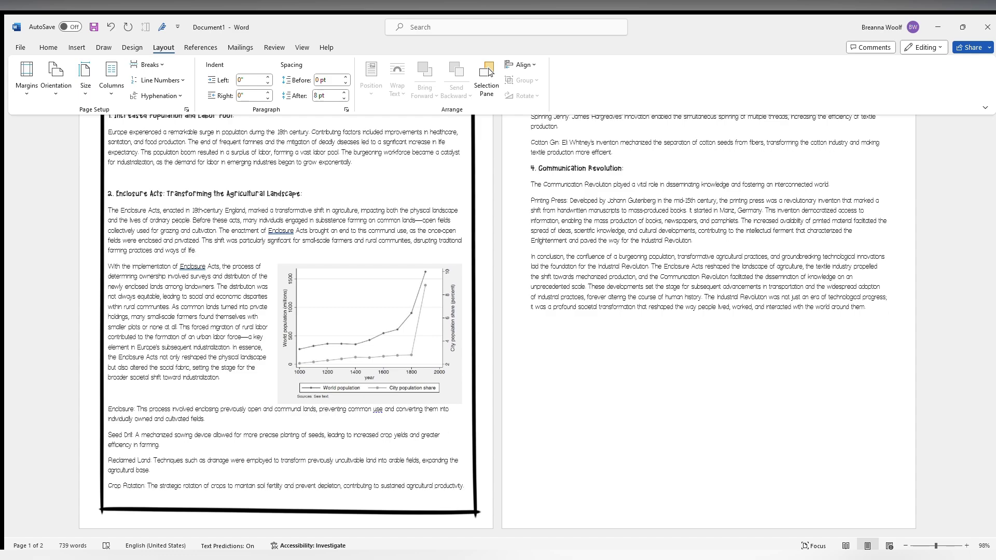
{"action": "scroll", "coordinate": [579, 369], "scroll_direction": "up", "scroll_amount": 5}
{"action": "scroll", "coordinate": [580, 370], "scroll_direction": "down", "scroll_amount": 6}
{"action": "scroll", "coordinate": [369, 370], "scroll_direction": "up", "scroll_amount": 1}
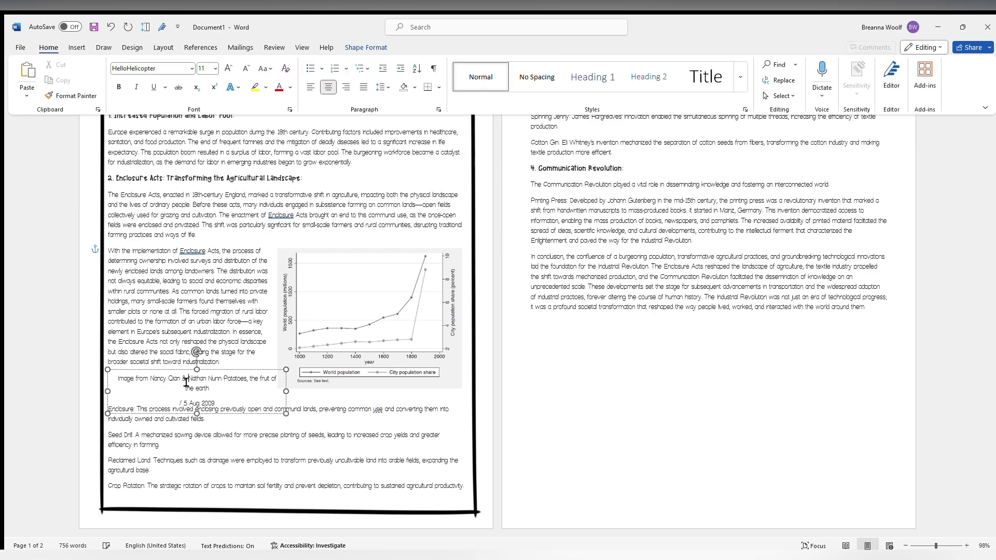
Step: Complete the image credit with ", A Voxeu Column, published 5, Aug 2009 on cepr.org", remove the leftover date line and shorten the text box
{"action": "type", "text": ", A"}
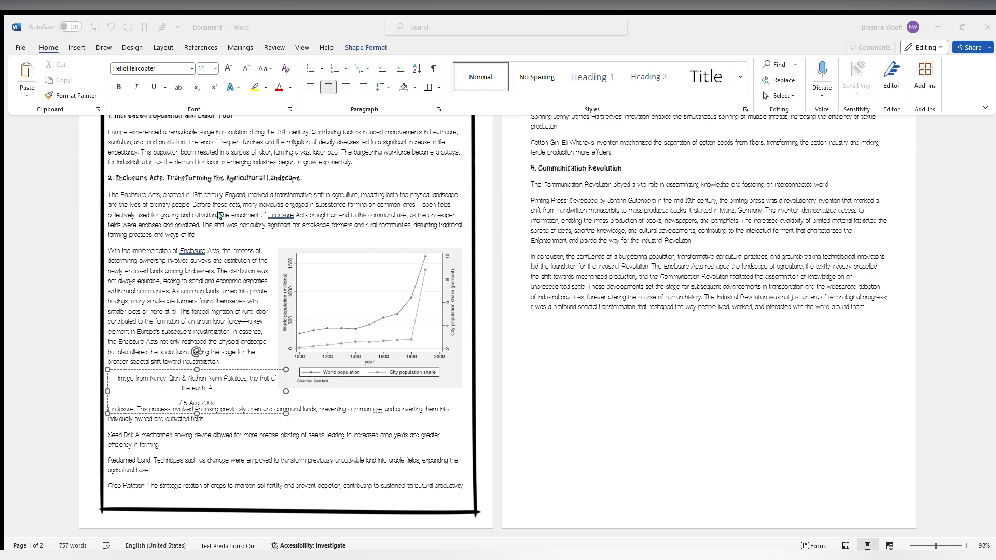
{"action": "type", "text": " Voxeu Column, published "}
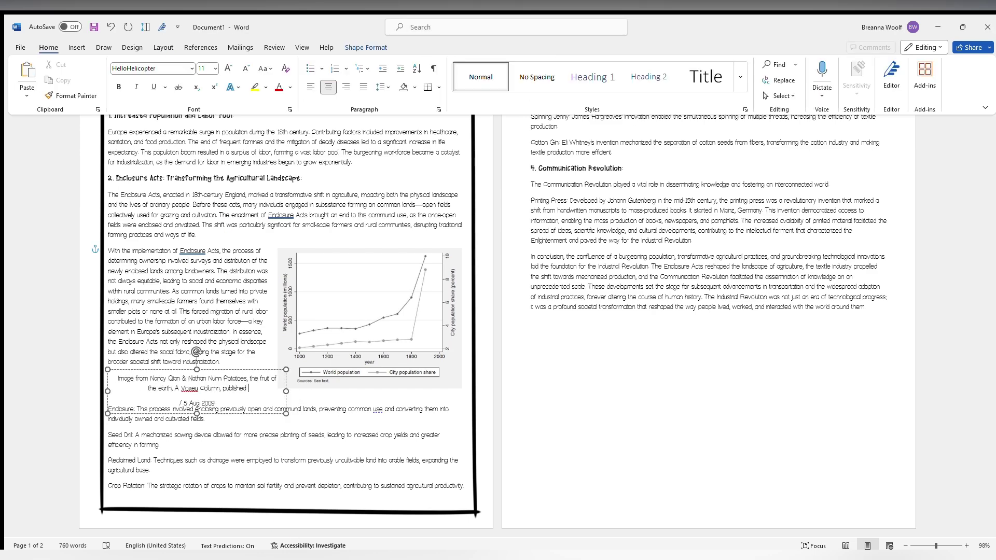
{"action": "type", "text": "5,  Aug 2009 on cepr"}
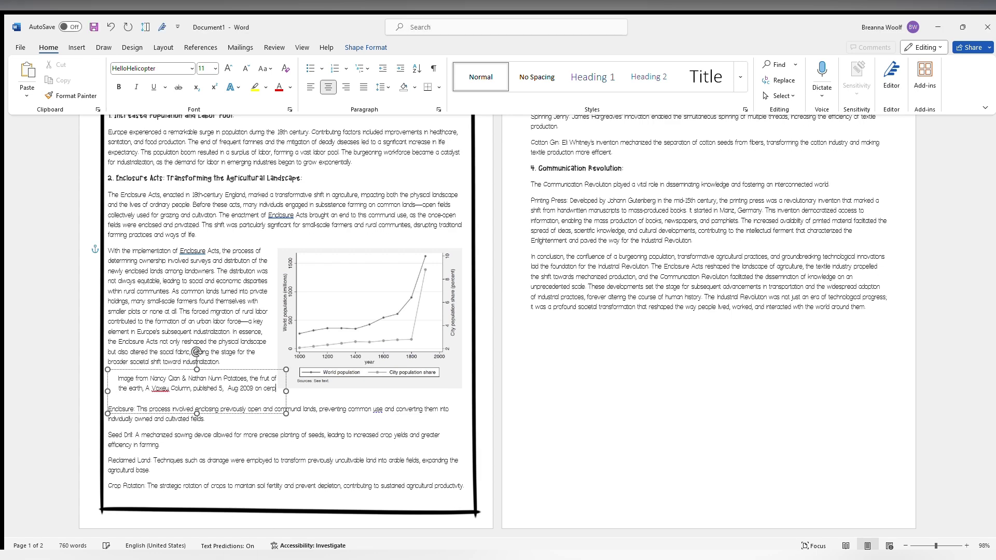
{"action": "type", "text": ".org"}
{"action": "left_click", "coordinate": [258, 413]}
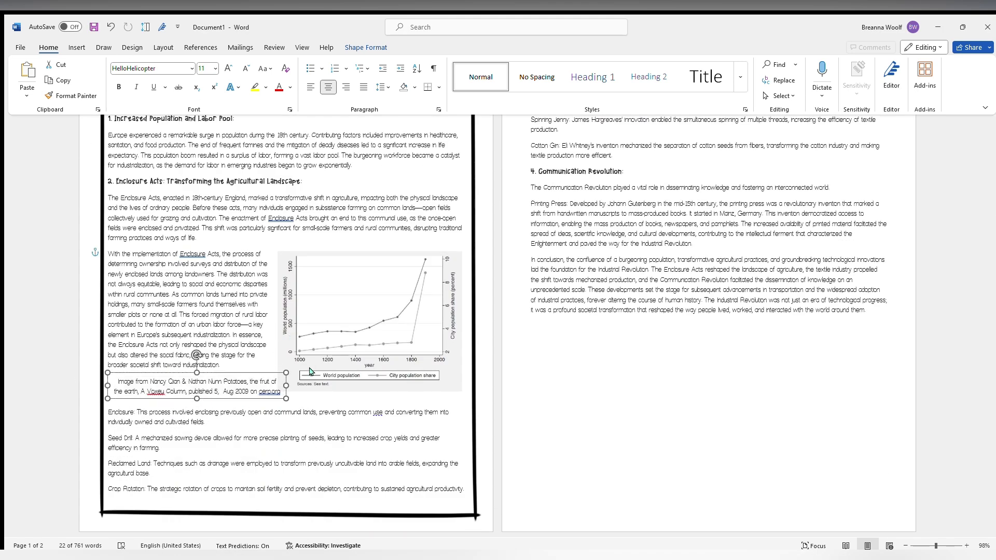
Step: Narrow the image credit text box to fit left of the graph and format its text in small caps
{"action": "left_click_drag", "start_coordinate": [286, 398], "coordinate": [274, 408]}
{"action": "key", "text": "ctrl+a"}
{"action": "key", "text": "ctrl+d"}
{"action": "left_click", "coordinate": [670, 350]}
{"action": "left_click", "coordinate": [666, 454]}
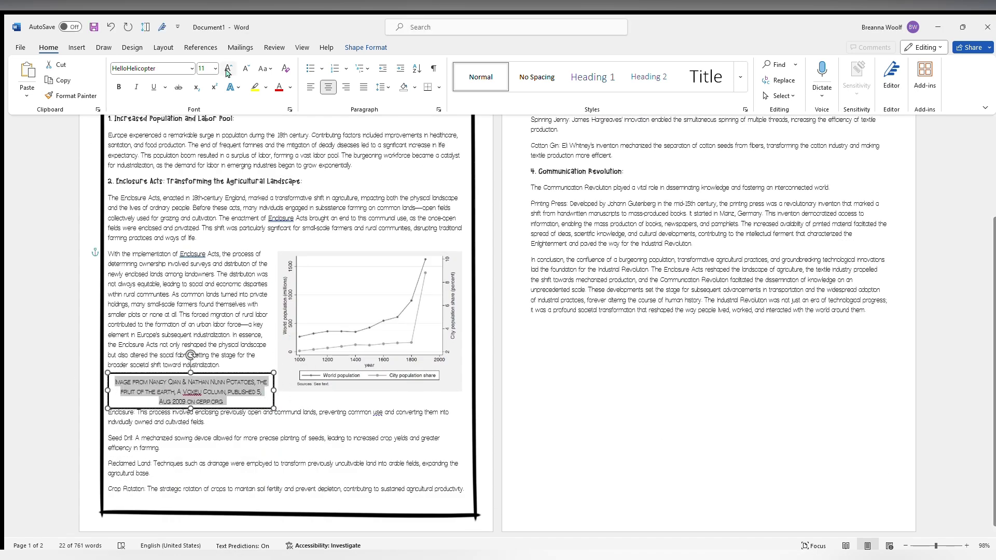
Step: Reduce the image credit text to size 10 and fit its text box directly beneath the graph at the graph's width
{"action": "left_click", "coordinate": [247, 68]}
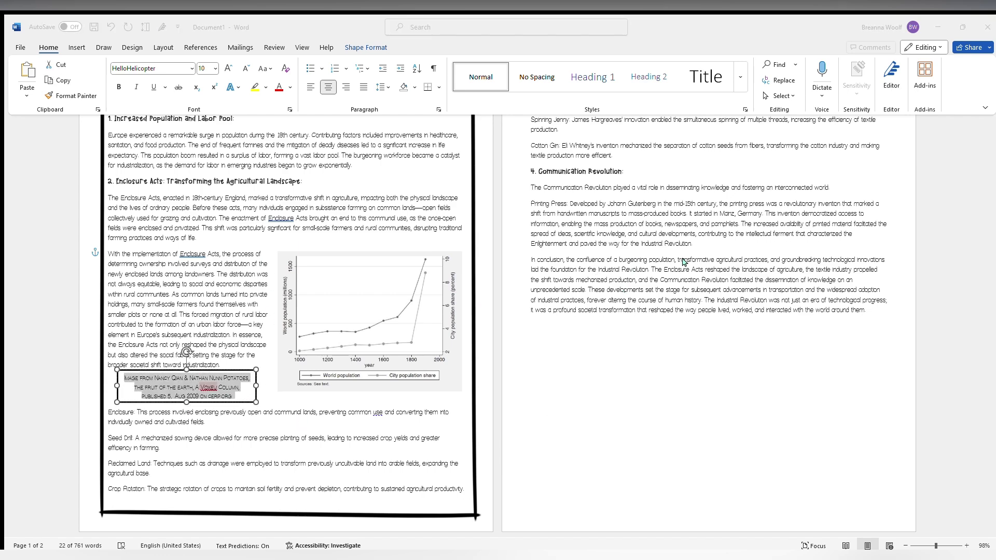
{"action": "left_click_drag", "start_coordinate": [256, 402], "coordinate": [284, 398]}
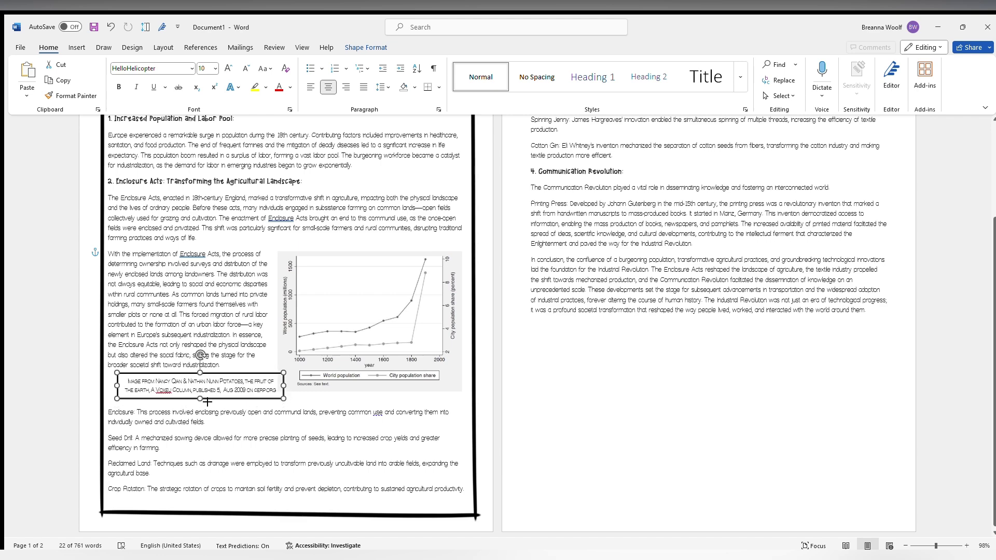
{"action": "left_click_drag", "start_coordinate": [208, 401], "coordinate": [389, 355]}
{"action": "left_click_drag", "start_coordinate": [449, 379], "coordinate": [468, 375]}
Step: Give the graph a solid outline and thicken it to match the border of the image credit box
{"action": "left_click", "coordinate": [442, 280]}
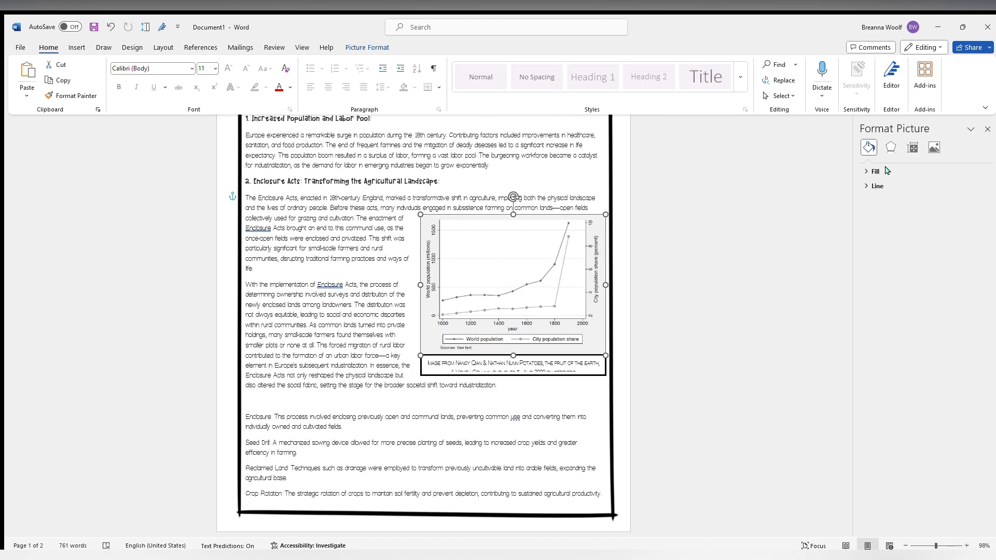
{"action": "left_click", "coordinate": [877, 185]}
{"action": "left_click", "coordinate": [884, 213]}
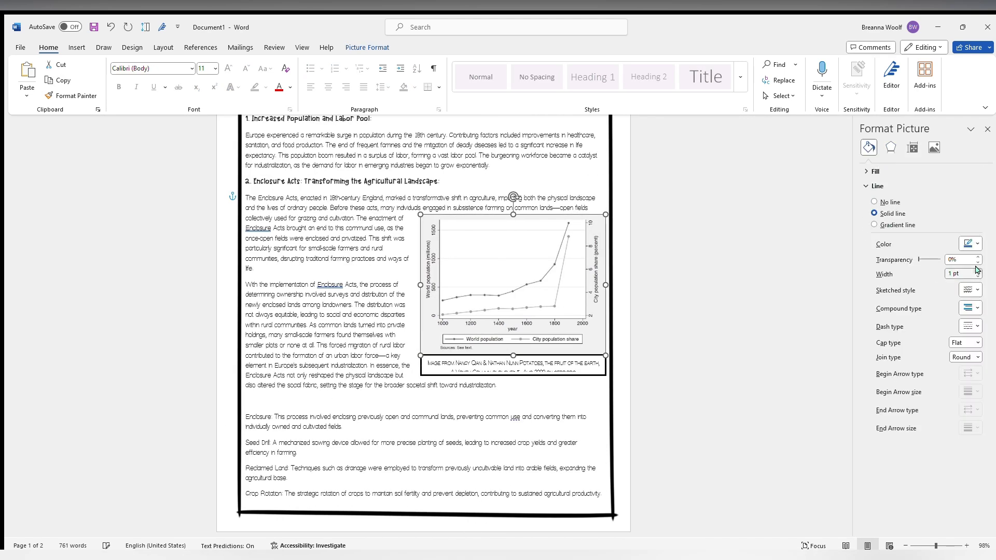
{"action": "left_click", "coordinate": [978, 270]}
Step: Fine-tune the left and bottom edges of the image credit box so it sits flush under the graph
{"action": "left_click", "coordinate": [516, 367]}
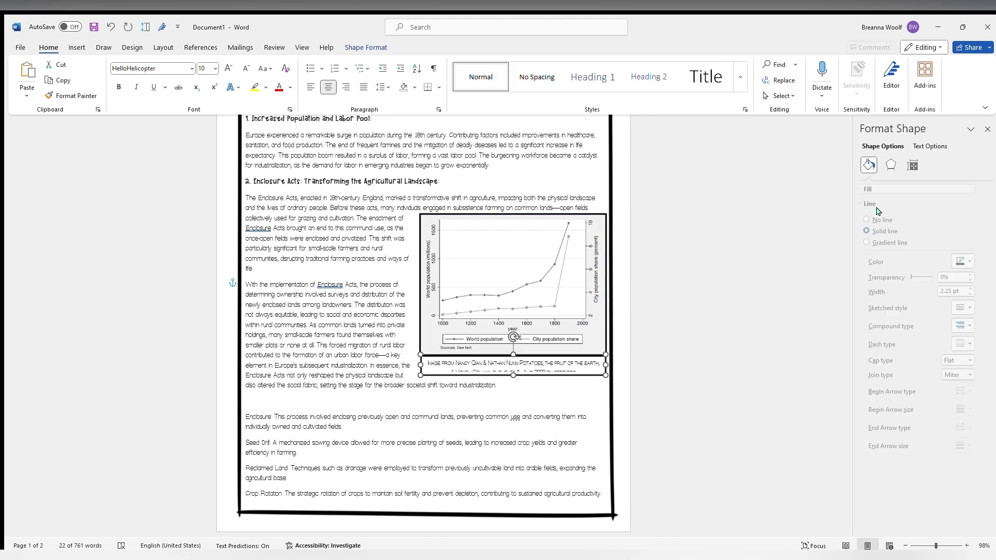
{"action": "left_click_drag", "start_coordinate": [420, 365], "coordinate": [417, 365]}
{"action": "left_click_drag", "start_coordinate": [574, 375], "coordinate": [576, 376]}
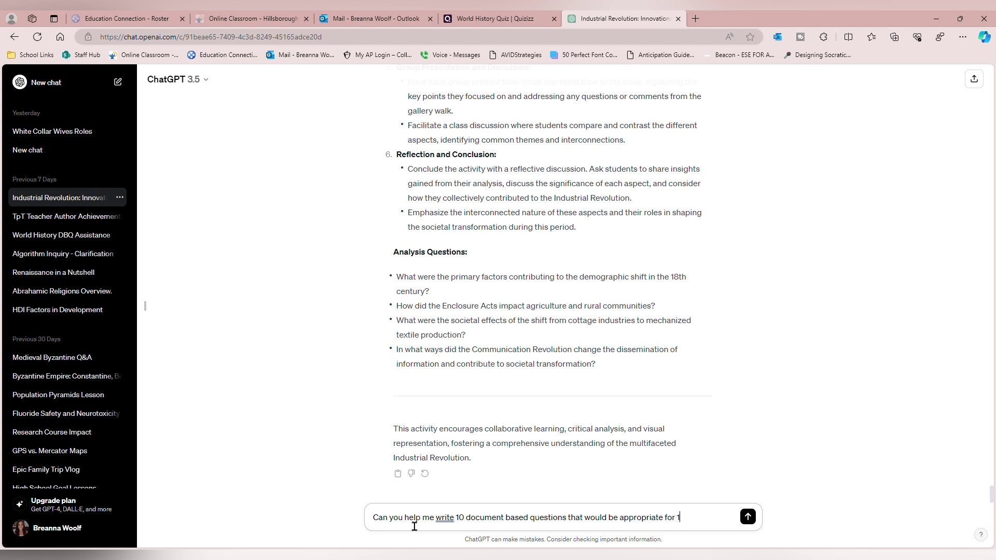
Step: Ask ChatGPT to help write 10 document based questions that would be appropriate for 15 year olds based on this reading
{"action": "type", "text": "year olds ma"}
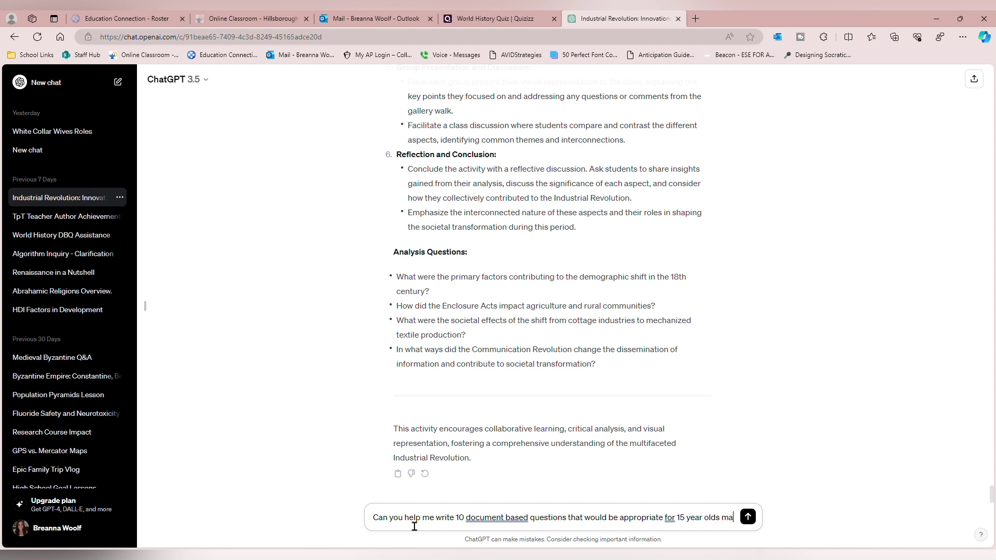
{"action": "key", "text": "BackSpace"}
{"action": "key", "text": "BackSpace"}
{"action": "type", "text": "based on this"}
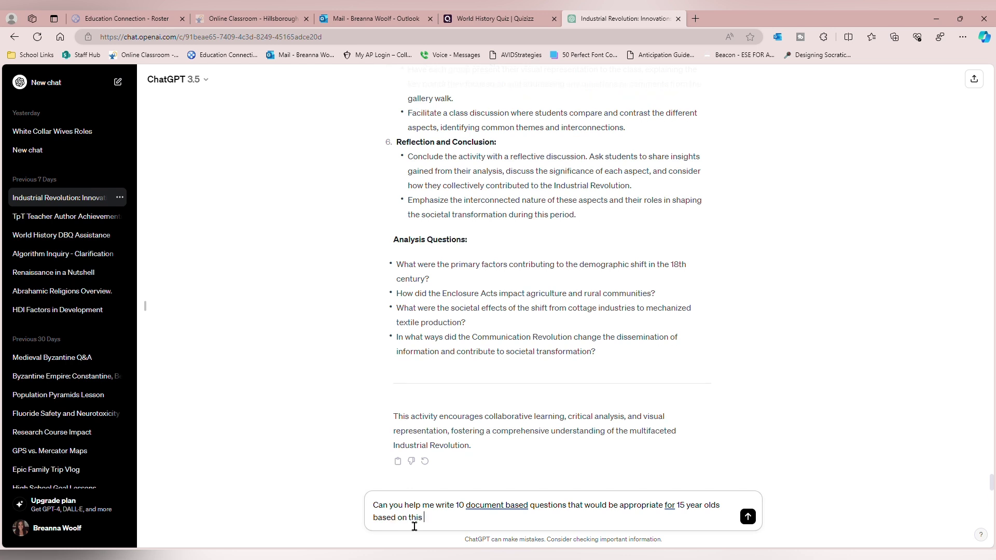
{"action": "type", "text": " read"}
{"action": "type", "text": "ing"}
{"action": "key", "text": "Return"}
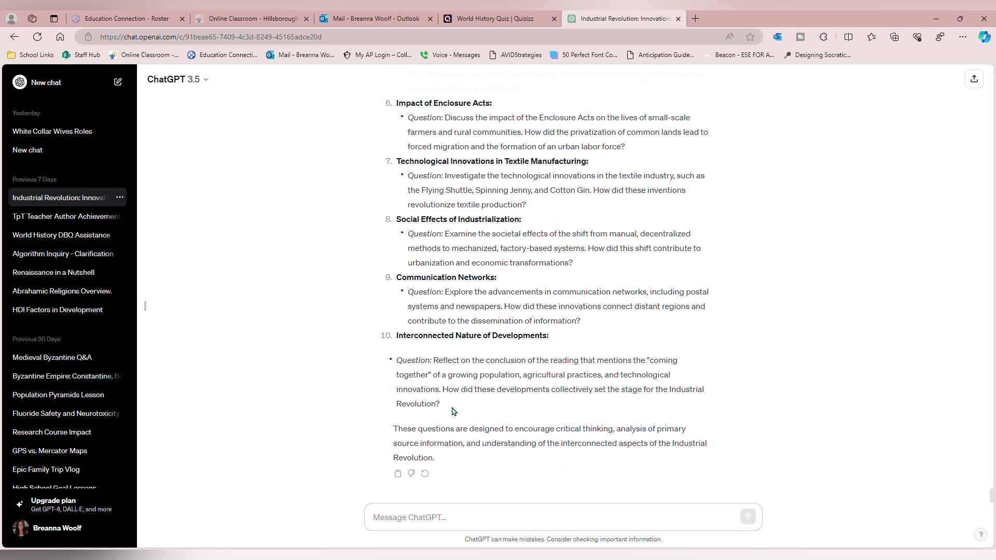
Step: Select all ten generated questions from "Demographic Shift" to "Interconnected Nature of Developments" and switch to Word
{"action": "left_click_drag", "start_coordinate": [451, 408], "coordinate": [395, 121]}
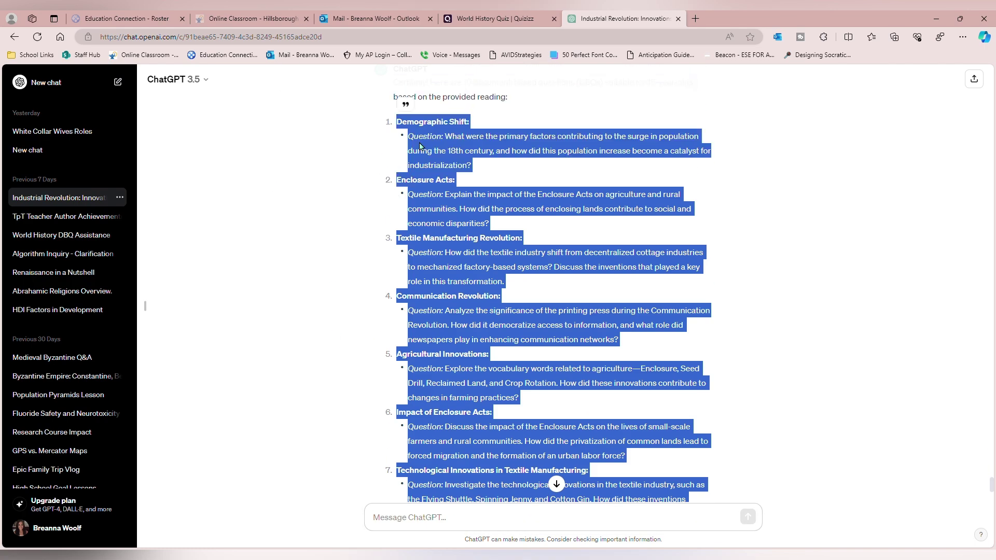
{"action": "key", "text": "alt+Tab"}
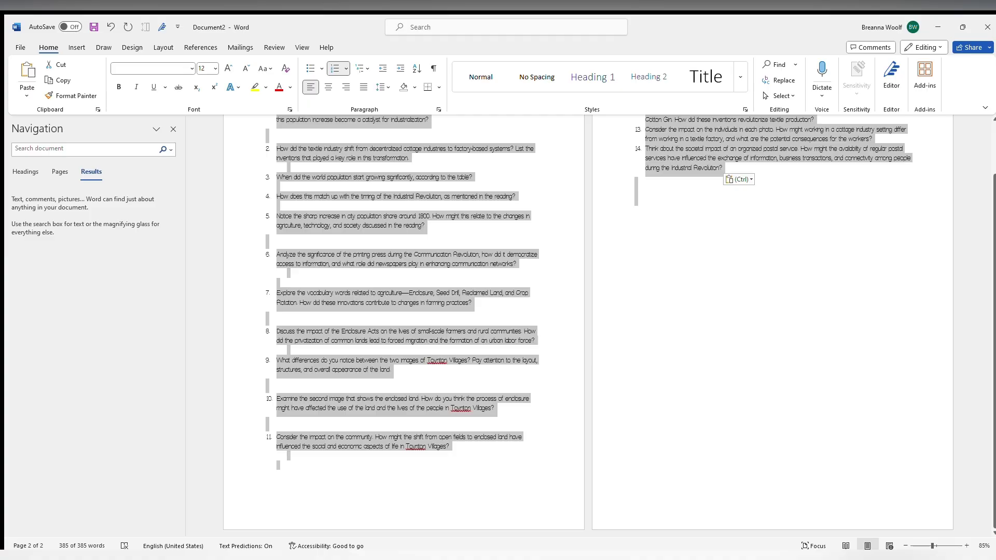
Step: Select the whole edited question list in Document2 and switch to the other window
{"action": "left_click", "coordinate": [634, 197]}
{"action": "key", "text": "alt"}
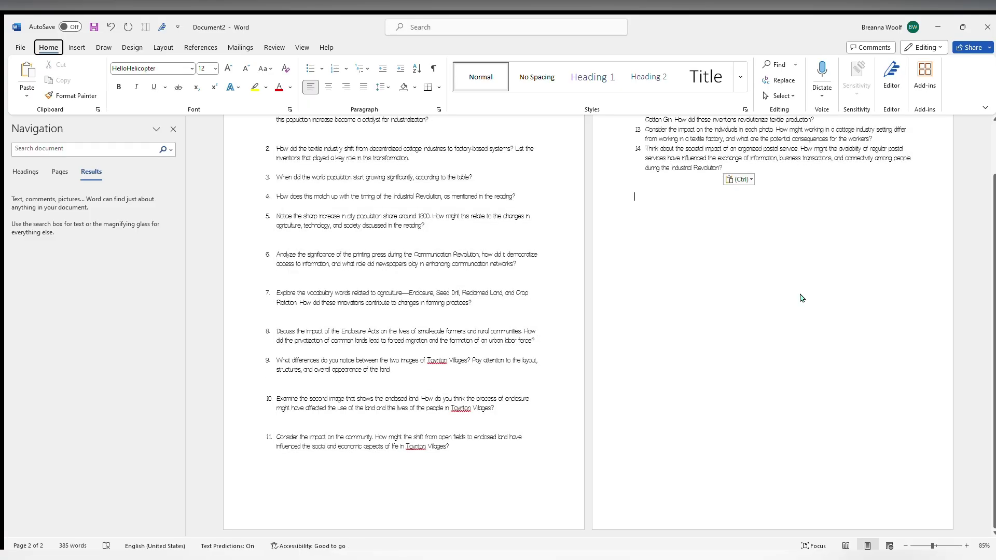
{"action": "key", "text": "ctrl+a"}
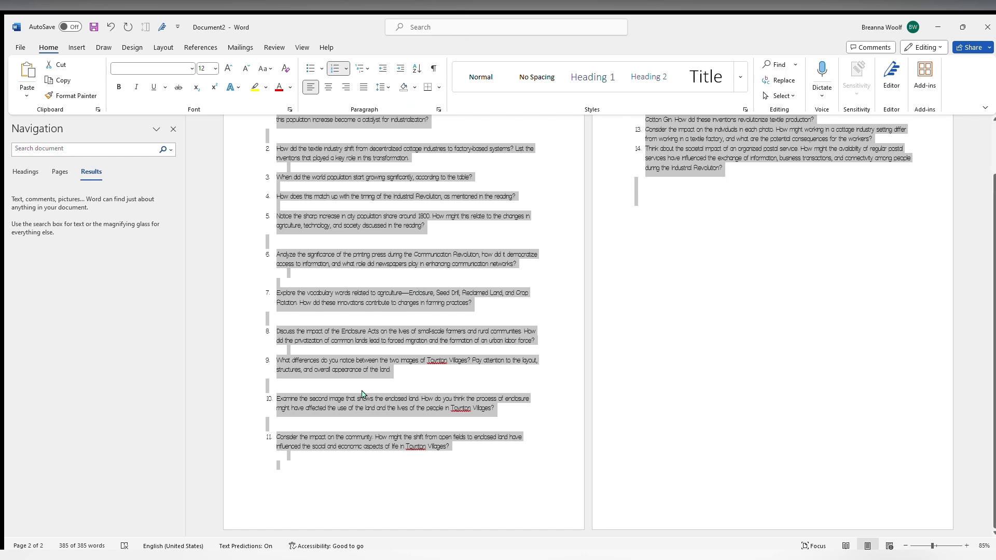
{"action": "key", "text": "alt+Tab"}
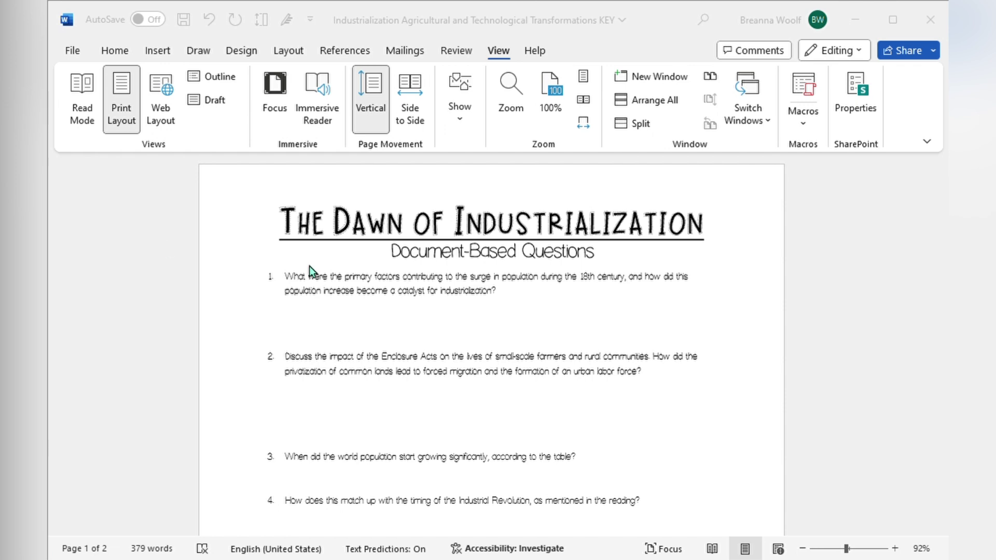
Step: Insert a simple text box without fill or outline beneath question 1 of the answer key and stretch it across the question's width
{"action": "left_click", "coordinate": [473, 321]}
{"action": "left_click", "coordinate": [157, 50]}
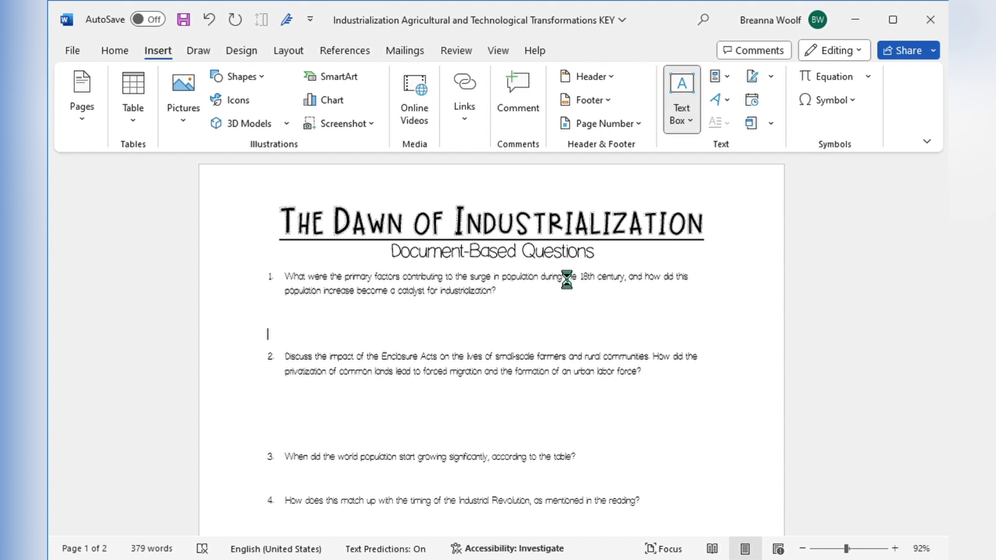
{"action": "left_click", "coordinate": [445, 343]}
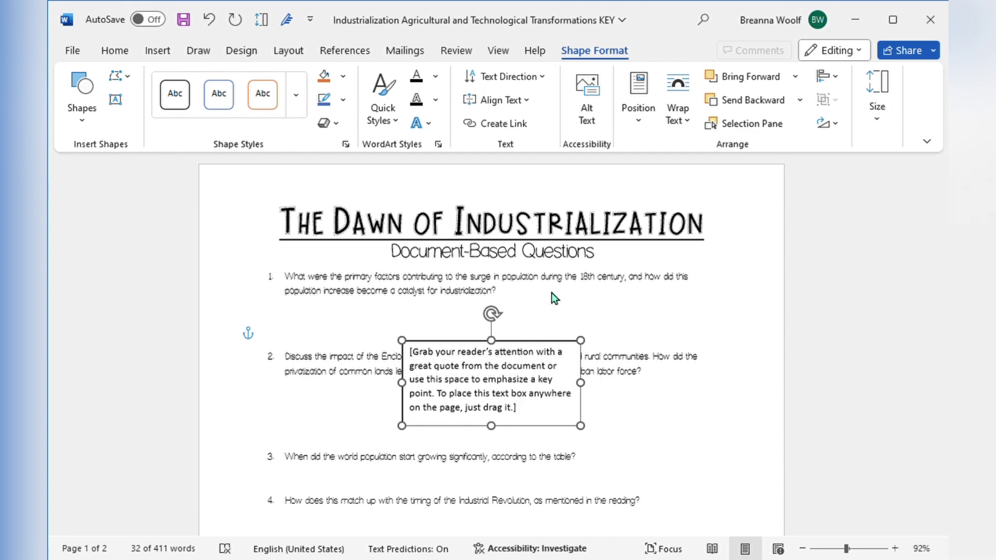
{"action": "left_click", "coordinate": [559, 257]}
{"action": "left_click", "coordinate": [499, 369]}
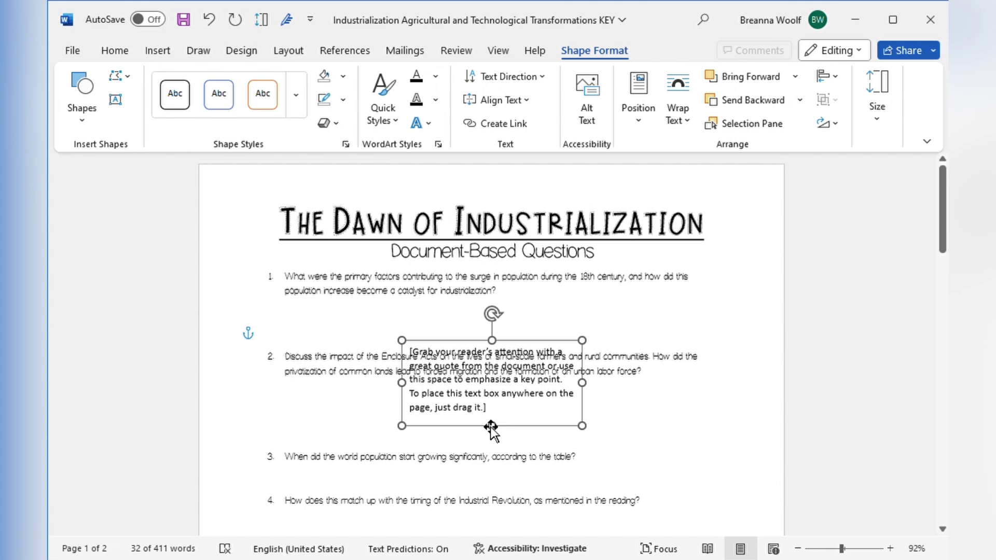
{"action": "left_click_drag", "start_coordinate": [405, 376], "coordinate": [286, 335]}
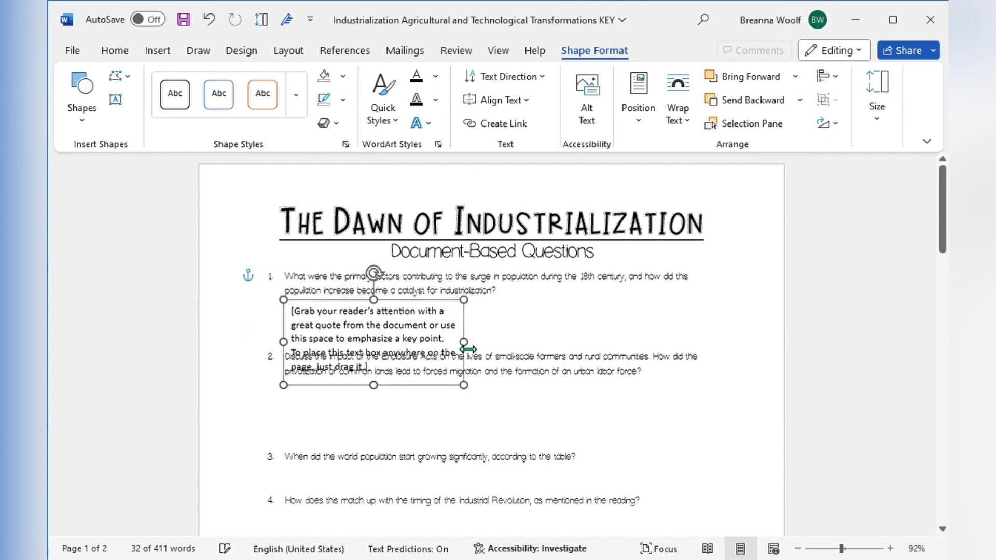
{"action": "left_click_drag", "start_coordinate": [467, 349], "coordinate": [700, 320]}
Step: Colour the placeholder text red and replace it with the pasted expected response about healthcare, sanitation and food production
{"action": "left_click", "coordinate": [684, 329]}
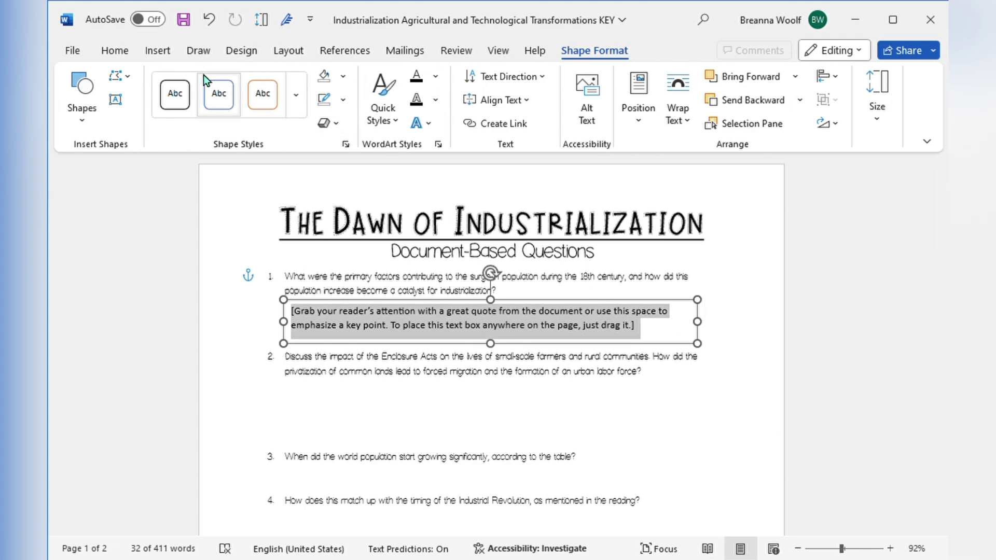
{"action": "left_click", "coordinate": [116, 51]}
{"action": "left_click", "coordinate": [227, 122]}
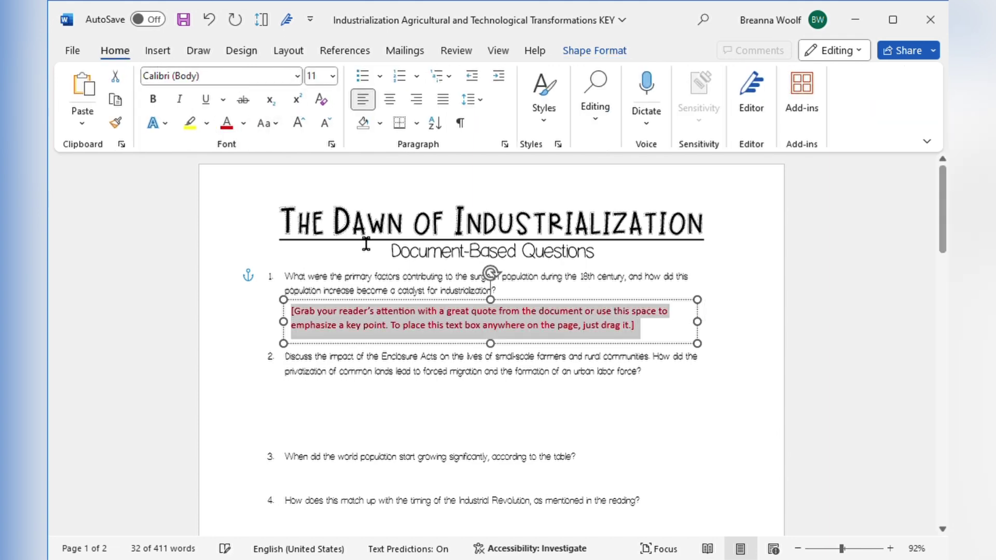
{"action": "type", "text": "Expected Response: Factors include improvements in healthcare, sanitation, and food production during the 18th century. The surge in population created a surplus of labor, driving industrialization."}
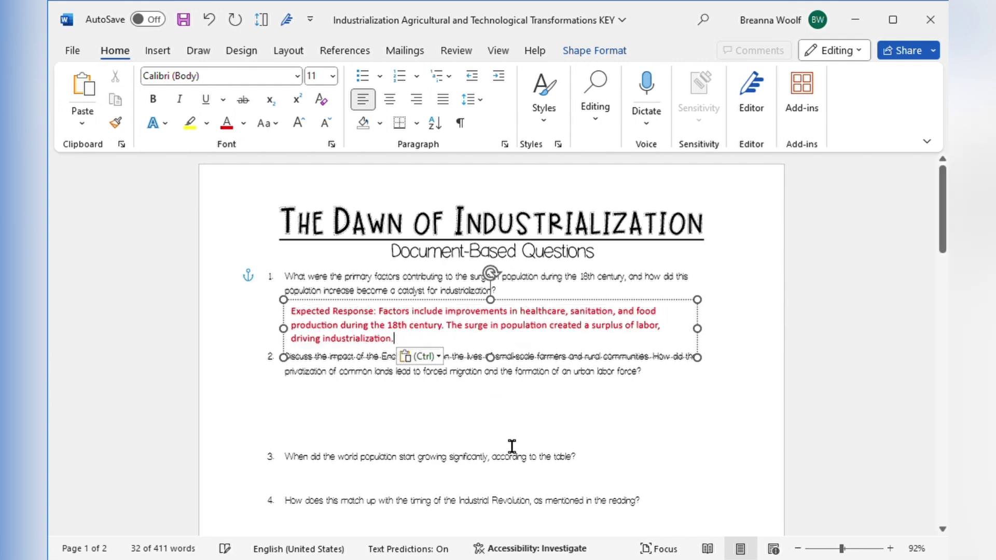
Step: Widen the question 1 answer box beyond the question text and place a copy of it beneath question 2
{"action": "left_click_drag", "start_coordinate": [709, 331], "coordinate": [680, 345]}
{"action": "key", "text": "ctrl+c"}
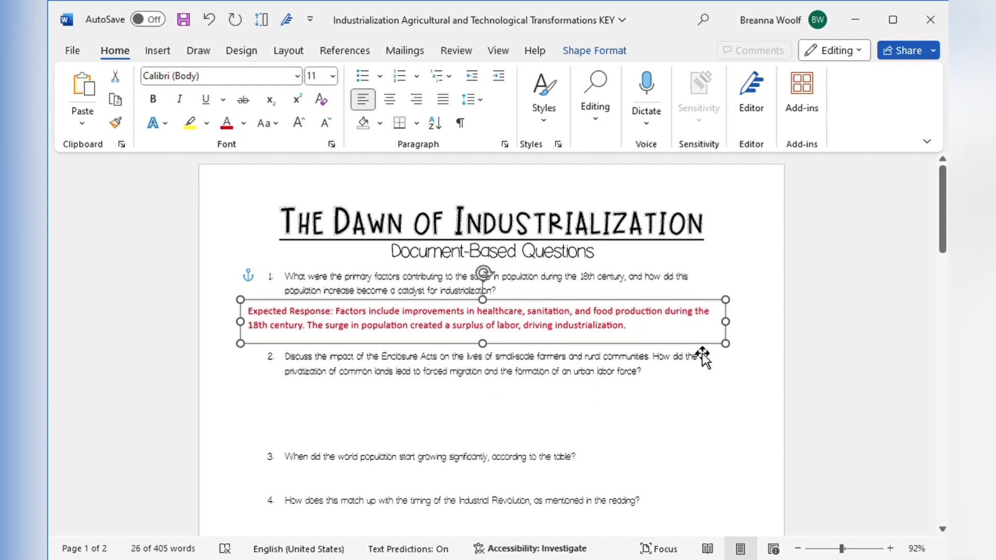
{"action": "left_click", "coordinate": [630, 410]}
{"action": "key", "text": "ctrl+v"}
{"action": "left_click_drag", "start_coordinate": [550, 444], "coordinate": [523, 445]}
Step: Replace the copied answer beneath question 2 with the pasted response about the Enclosure Acts privatizing common lands
{"action": "key", "text": "alt+Tab"}
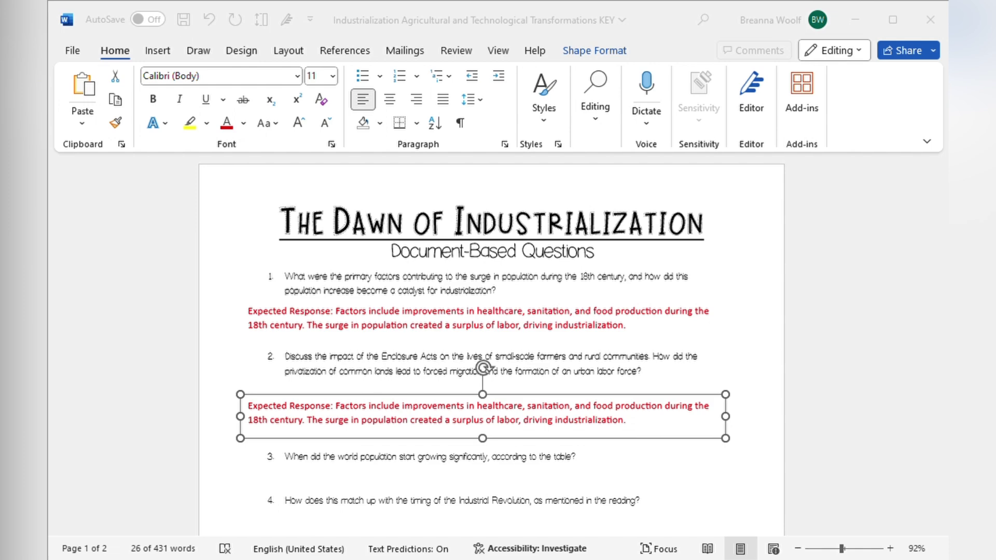
{"action": "triple_click", "coordinate": [536, 423]}
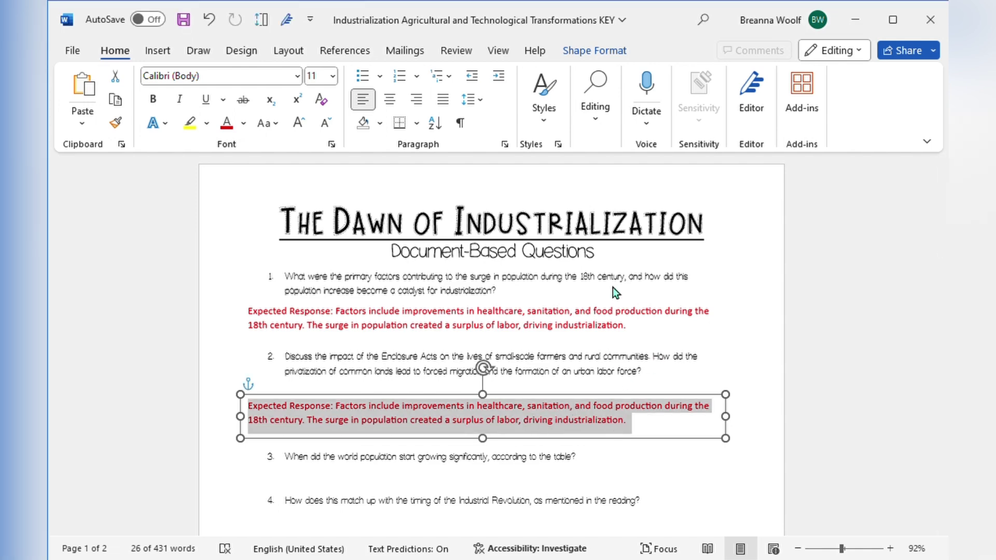
{"action": "key", "text": "ctrl+v"}
{"action": "left_click", "coordinate": [289, 456]}
{"action": "key", "text": "ctrl+v"}
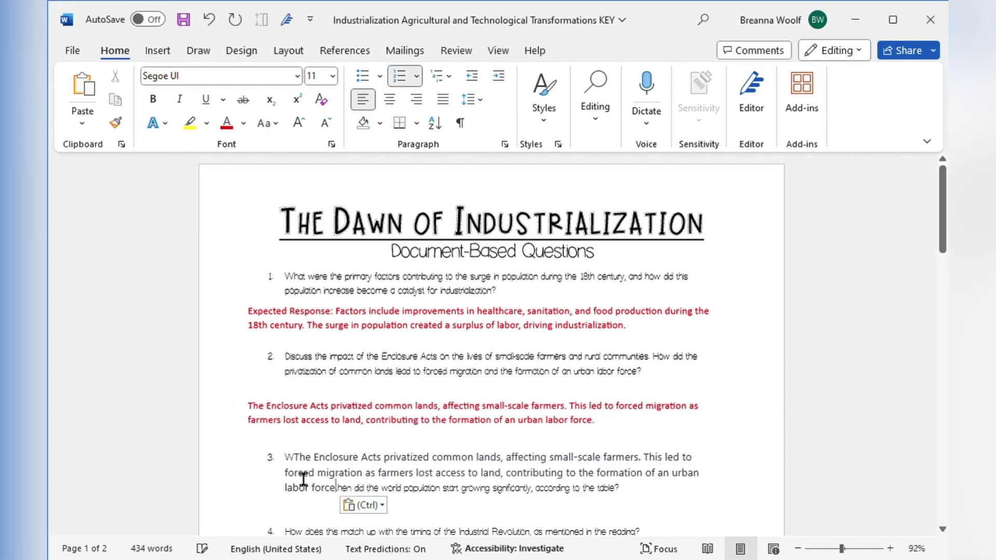
{"action": "left_click", "coordinate": [209, 19]}
Step: Place a copy of the answer box beneath question 3 and replace its text with "1800*"
{"action": "left_click", "coordinate": [475, 438]}
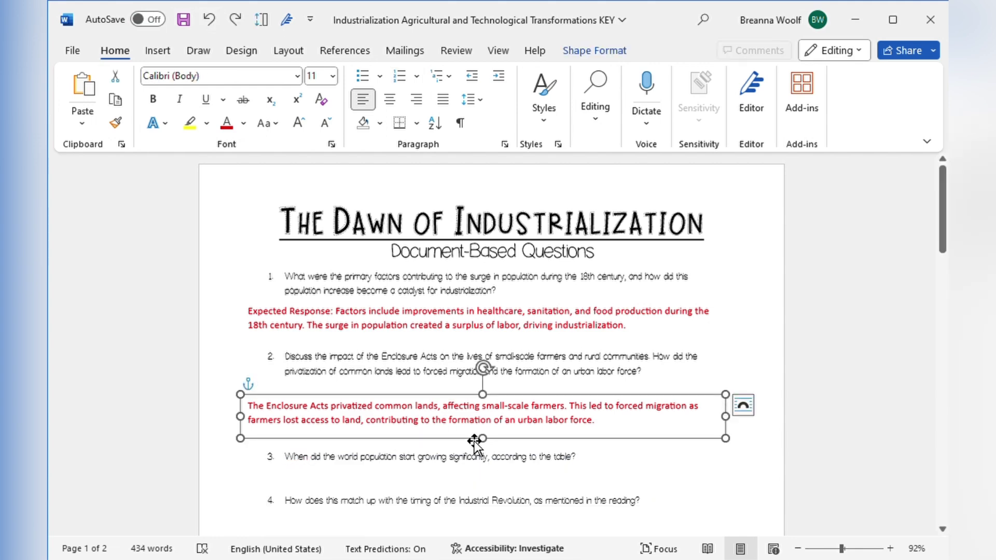
{"action": "key", "text": "ctrl+v"}
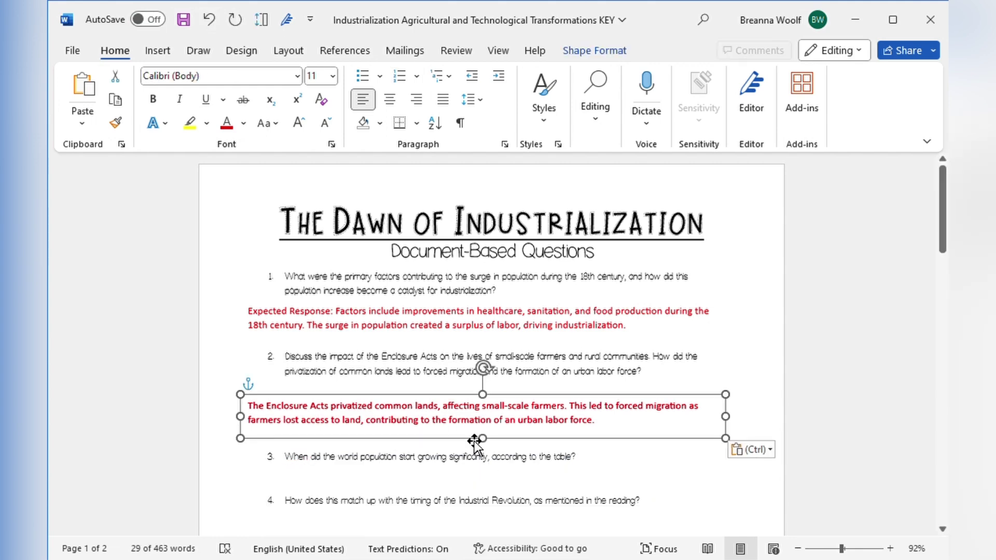
{"action": "left_click_drag", "start_coordinate": [474, 441], "coordinate": [481, 507]}
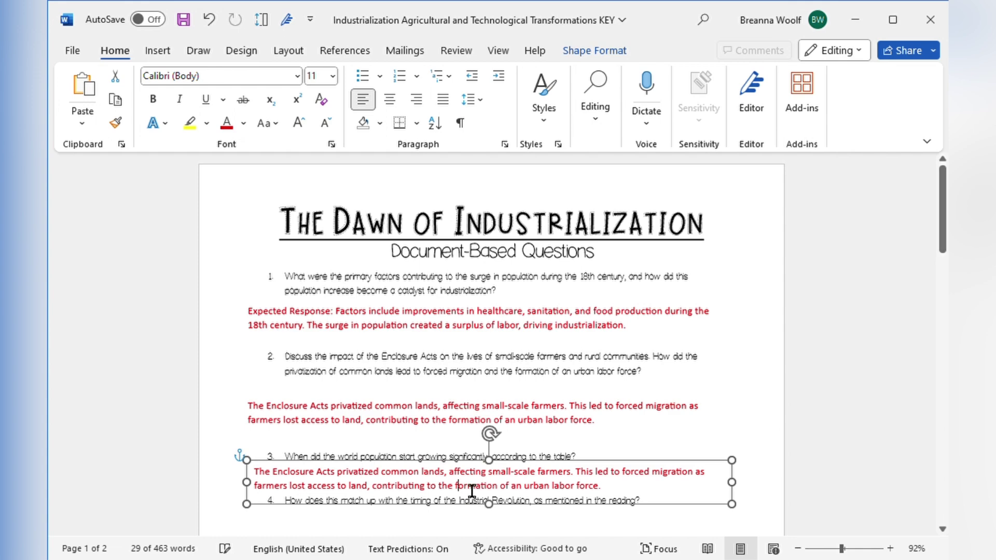
{"action": "double_click", "coordinate": [472, 490]}
{"action": "key", "text": "ctrl+a"}
{"action": "type", "text": "18"}
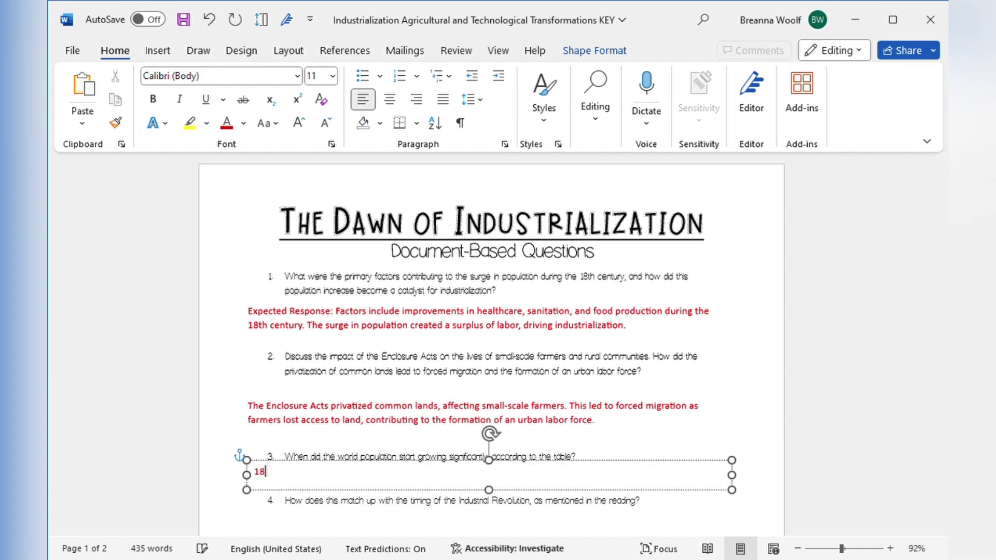
{"action": "type", "text": "00*"}
Step: Copy the answer box beneath question 4 and replace its text with the response about population growth aligning with the Industrial Revolution
{"action": "scroll", "coordinate": [369, 279], "scroll_direction": "down", "scroll_amount": 4}
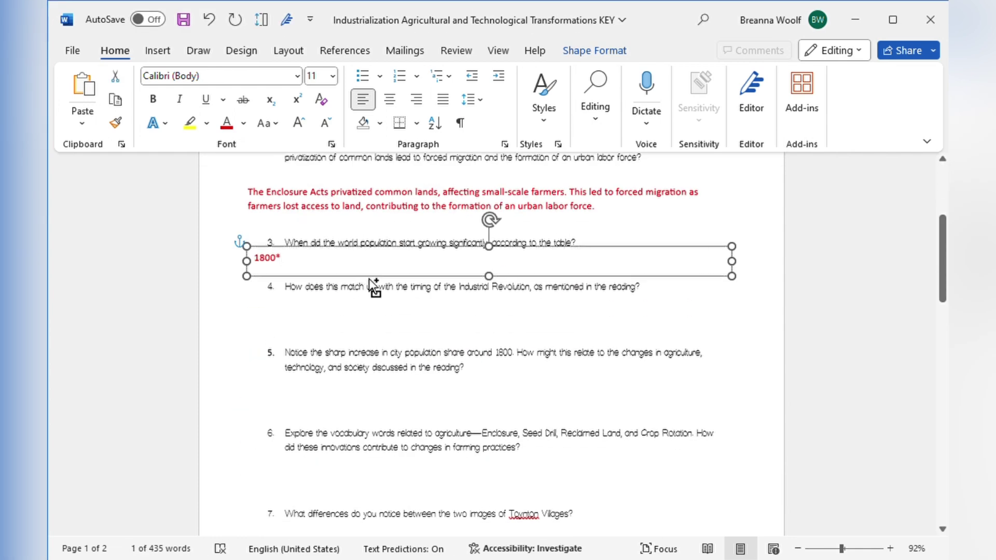
{"action": "left_click_drag", "start_coordinate": [369, 279], "coordinate": [375, 339]}
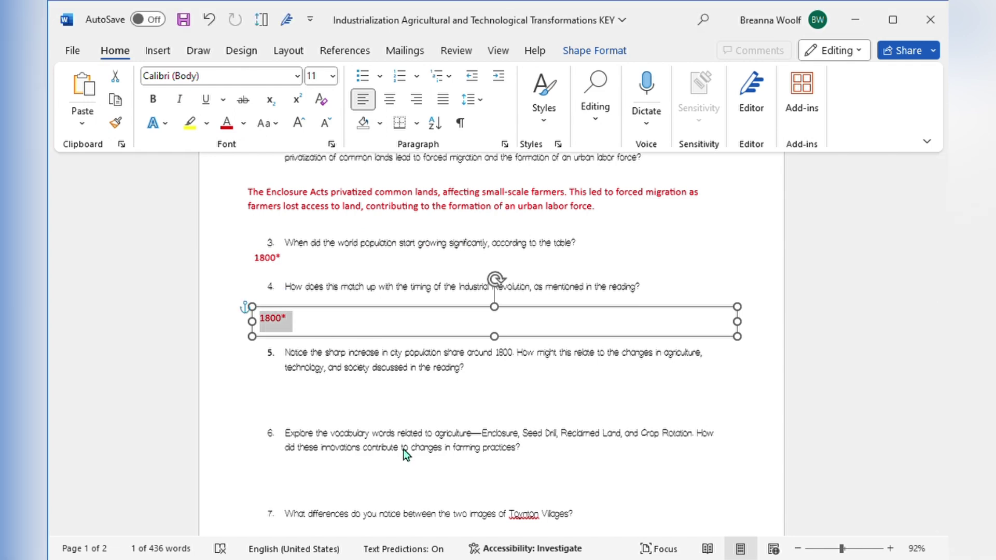
{"action": "key", "text": "ctrl+v"}
Step: Copy the answer box beneath questions 5 and 6 and replace the texts with the responses on city population share and agricultural innovations
{"action": "left_click_drag", "start_coordinate": [285, 351], "coordinate": [337, 426]}
{"action": "left_click_drag", "start_coordinate": [344, 424], "coordinate": [342, 506]}
{"action": "key", "text": "alt+Tab"}
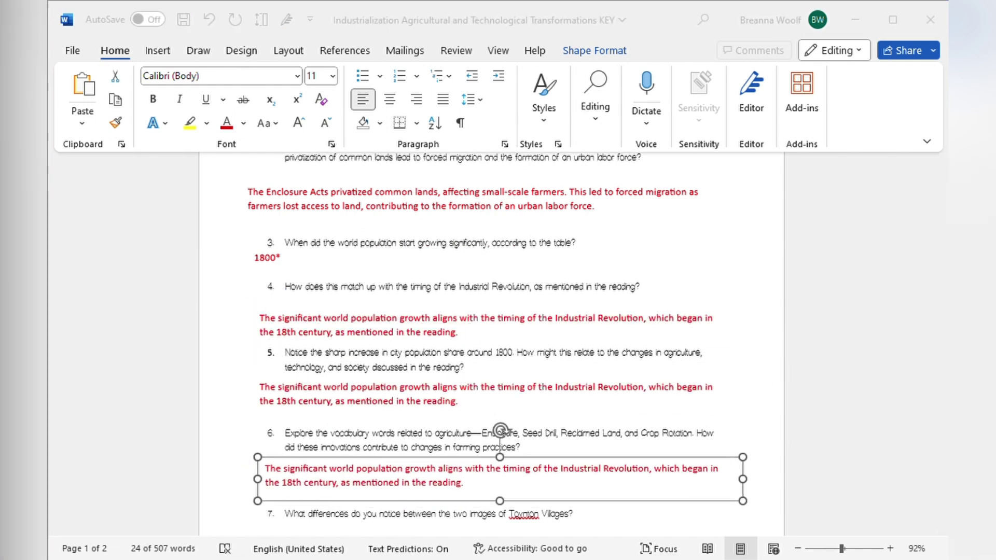
{"action": "triple_click", "coordinate": [429, 405]}
{"action": "key", "text": "ctrl+v"}
{"action": "key", "text": "alt+Tab"}
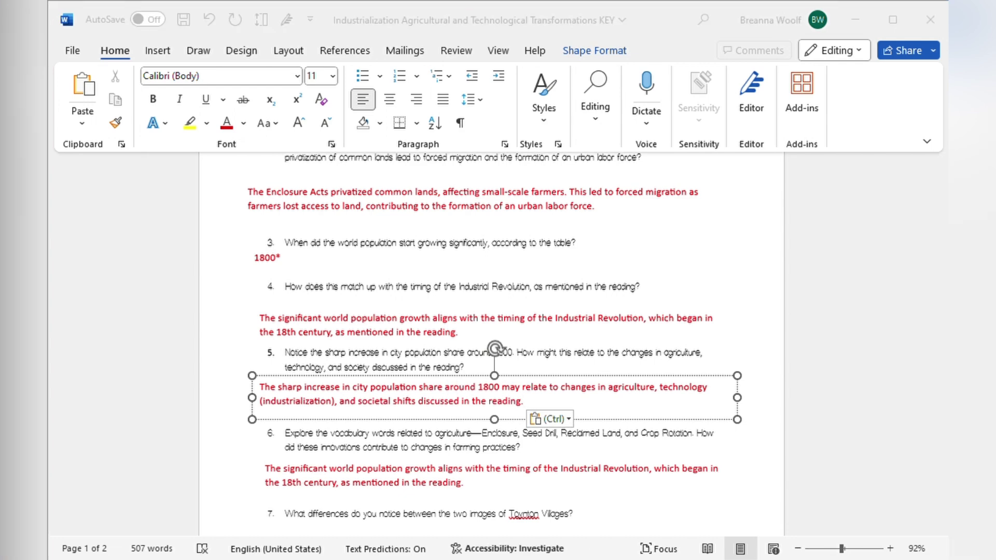
{"action": "triple_click", "coordinate": [397, 482]}
{"action": "key", "text": "ctrl+v"}
Step: Copy the answer box beneath questions 7 and 8 and replace the texts with the responses on land layout differences and enclosure's effects
{"action": "scroll", "coordinate": [396, 480], "scroll_direction": "down", "scroll_amount": 5}
{"action": "left_click", "coordinate": [431, 235]}
{"action": "left_click_drag", "start_coordinate": [431, 235], "coordinate": [398, 394]}
{"action": "left_click", "coordinate": [400, 288]}
{"action": "triple_click", "coordinate": [400, 288]}
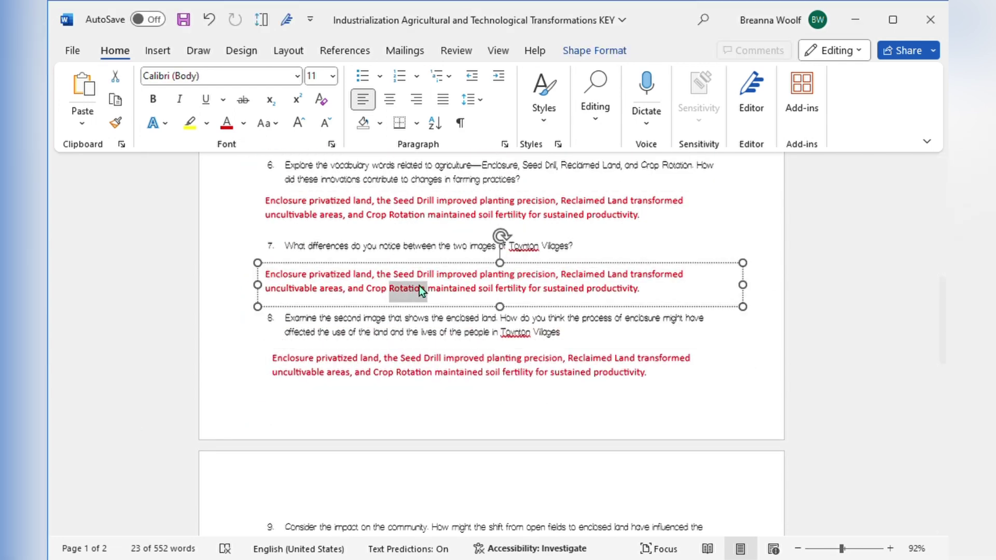
{"action": "key", "text": "ctrl+v"}
{"action": "left_click", "coordinate": [477, 371]}
{"action": "triple_click", "coordinate": [478, 371]}
{"action": "key", "text": "ctrl+v"}
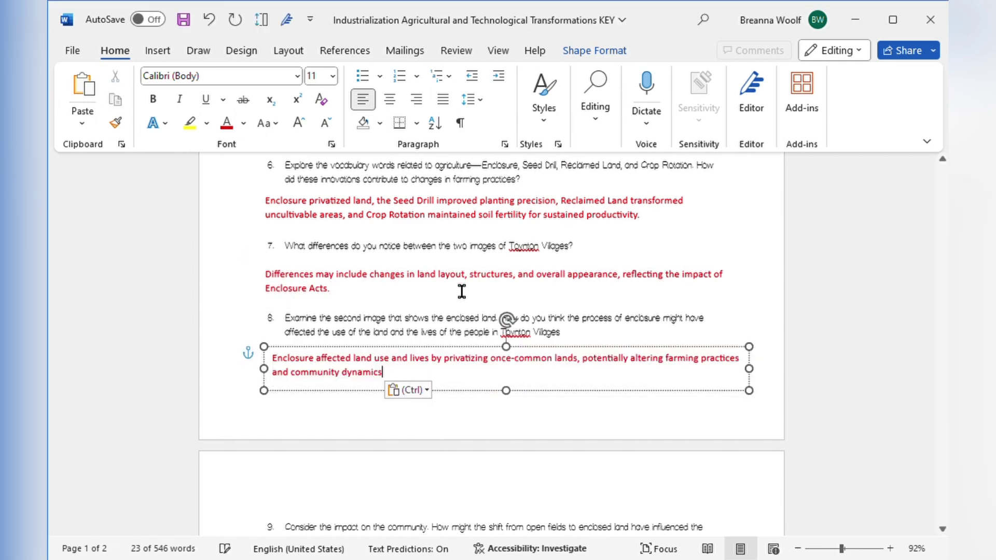
Step: Copy the answer box beneath questions 9 and 10, replacing the question 9 text with the response on the shift to enclosed land
{"action": "scroll", "coordinate": [315, 337], "scroll_direction": "down", "scroll_amount": 3}
{"action": "left_click_drag", "start_coordinate": [337, 229], "coordinate": [340, 440]}
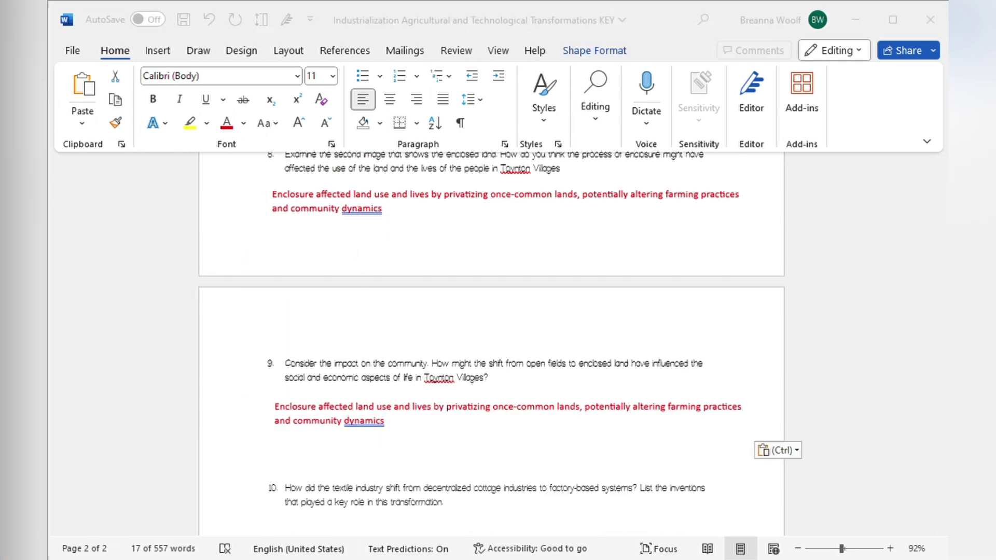
{"action": "left_click", "coordinate": [407, 433]}
{"action": "triple_click", "coordinate": [408, 433]}
{"action": "key", "text": "ctrl+v"}
{"action": "scroll", "coordinate": [407, 447], "scroll_direction": "down", "scroll_amount": 3}
{"action": "left_click_drag", "start_coordinate": [408, 295], "coordinate": [429, 413]}
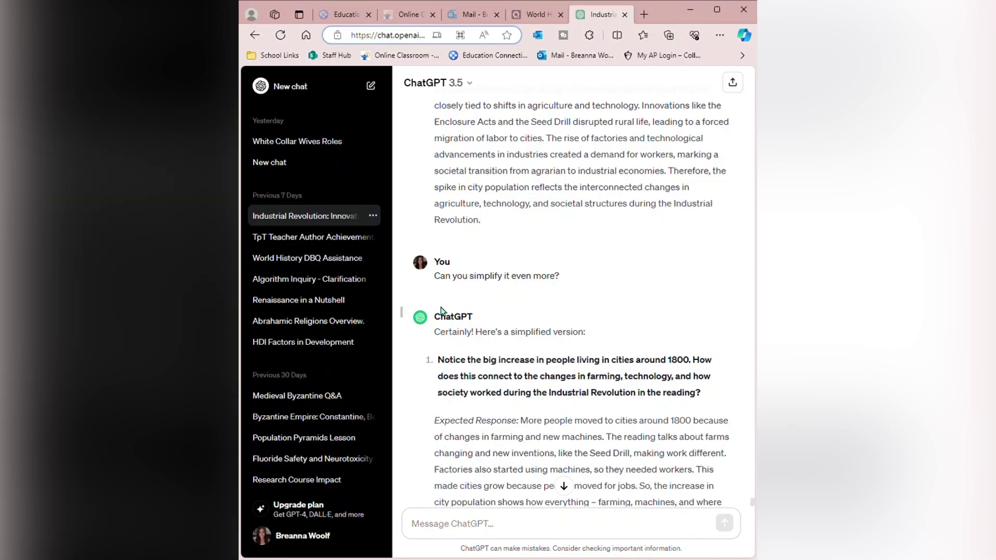
Step: Switch to the ChatGPT conversation and review the request for a better question 5 answer and its refined, condensed and simplified versions
{"action": "scroll", "coordinate": [571, 332], "scroll_direction": "up", "scroll_amount": 5}
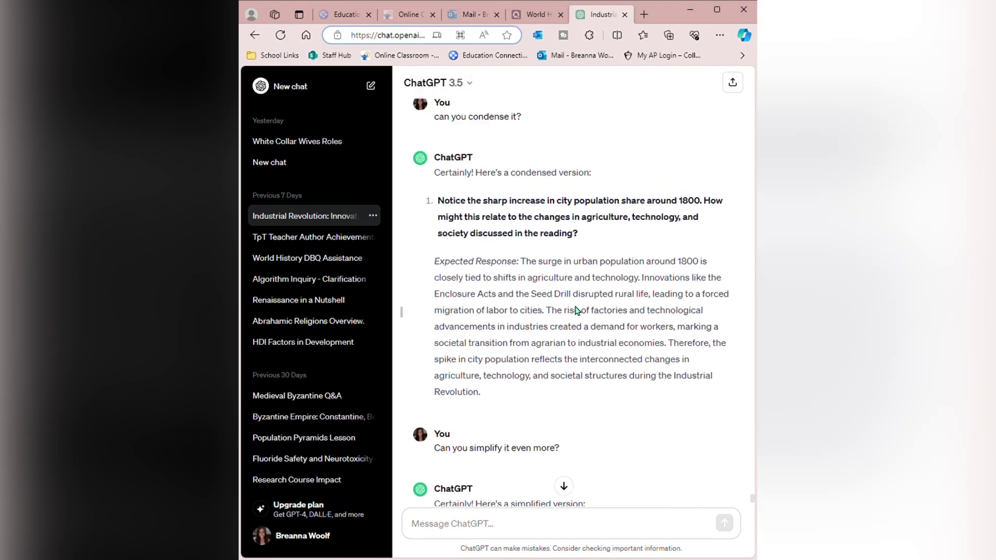
{"action": "scroll", "coordinate": [473, 249], "scroll_direction": "up", "scroll_amount": 3}
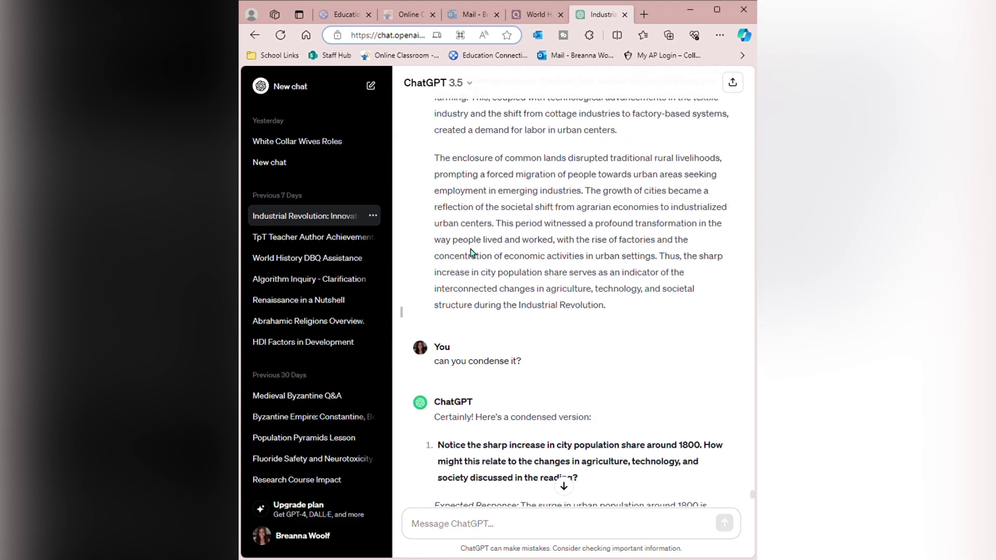
{"action": "scroll", "coordinate": [458, 240], "scroll_direction": "down", "scroll_amount": 10}
{"action": "scroll", "coordinate": [456, 240], "scroll_direction": "up", "scroll_amount": 2}
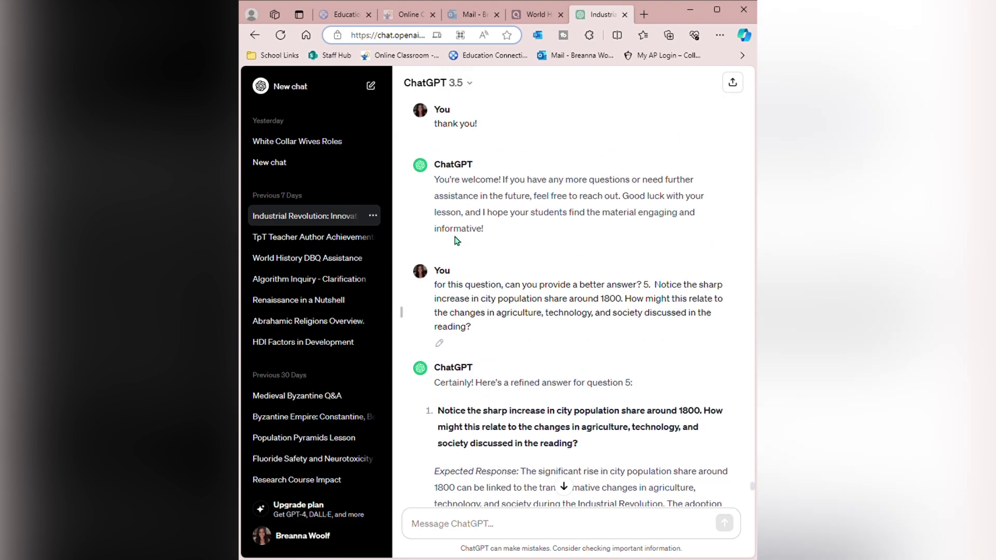
{"action": "left_click_drag", "start_coordinate": [432, 281], "coordinate": [530, 329]}
{"action": "left_click", "coordinate": [621, 358]}
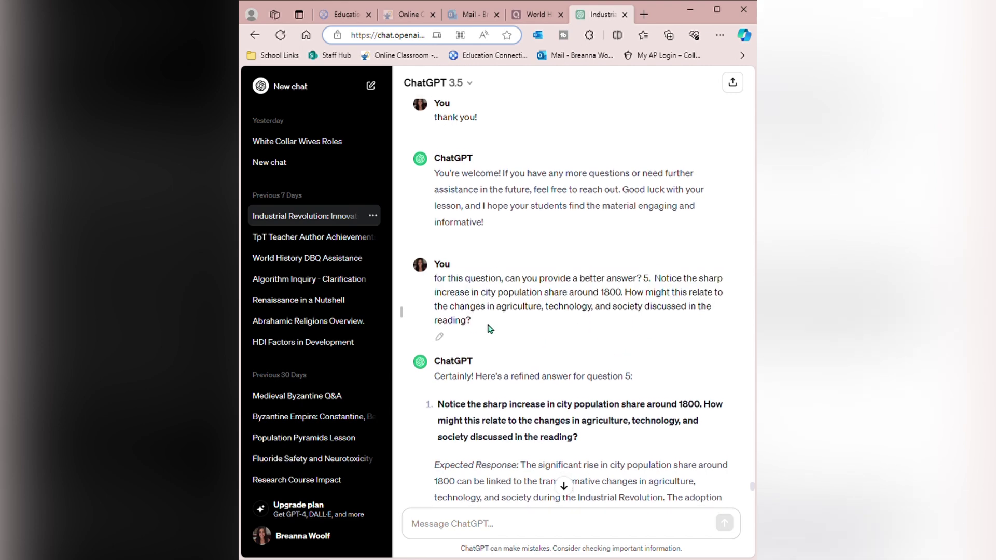
{"action": "scroll", "coordinate": [490, 332], "scroll_direction": "down", "scroll_amount": 2}
{"action": "scroll", "coordinate": [495, 372], "scroll_direction": "down", "scroll_amount": 5}
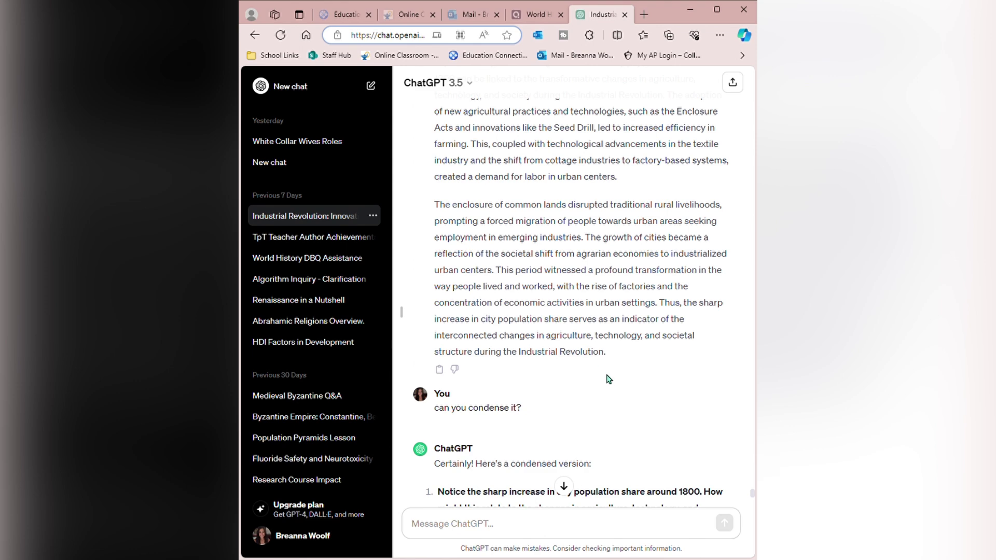
{"action": "scroll", "coordinate": [611, 385], "scroll_direction": "down", "scroll_amount": 3}
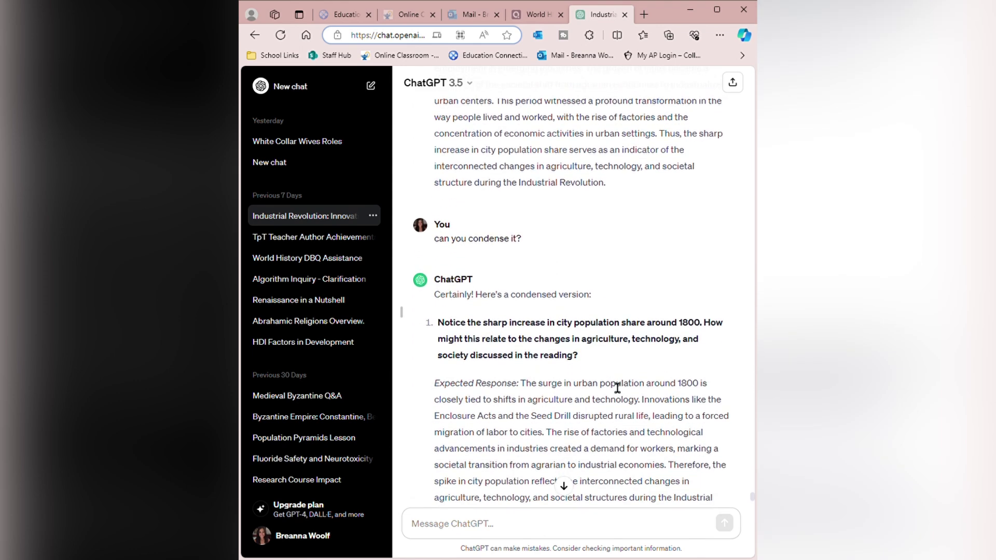
{"action": "scroll", "coordinate": [612, 387], "scroll_direction": "down", "scroll_amount": 2}
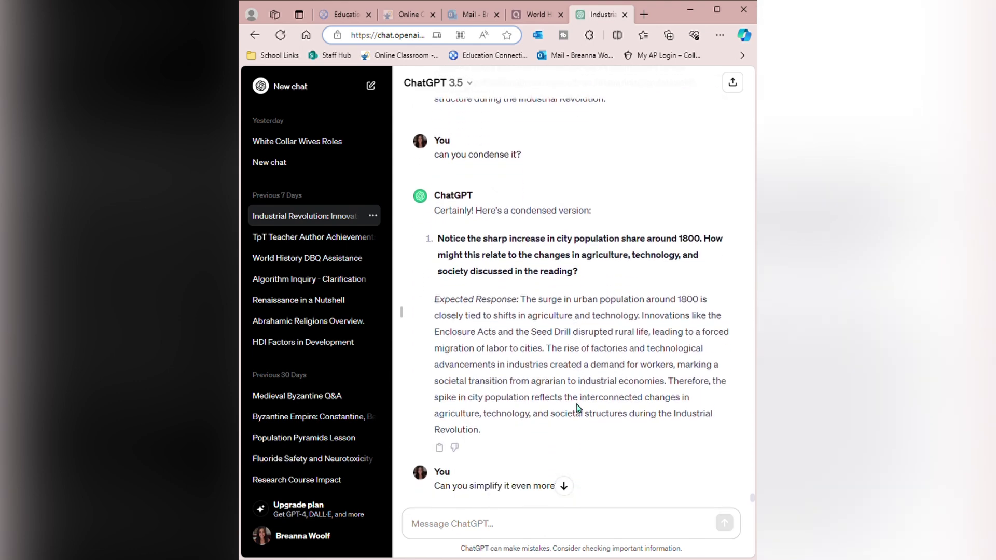
{"action": "scroll", "coordinate": [580, 433], "scroll_direction": "down", "scroll_amount": 3}
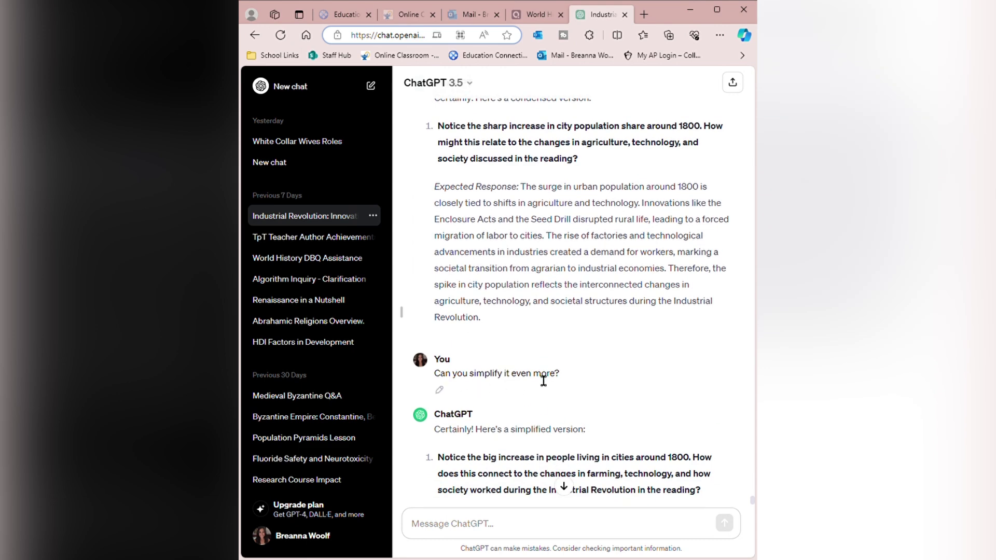
{"action": "scroll", "coordinate": [589, 377], "scroll_direction": "down", "scroll_amount": 3}
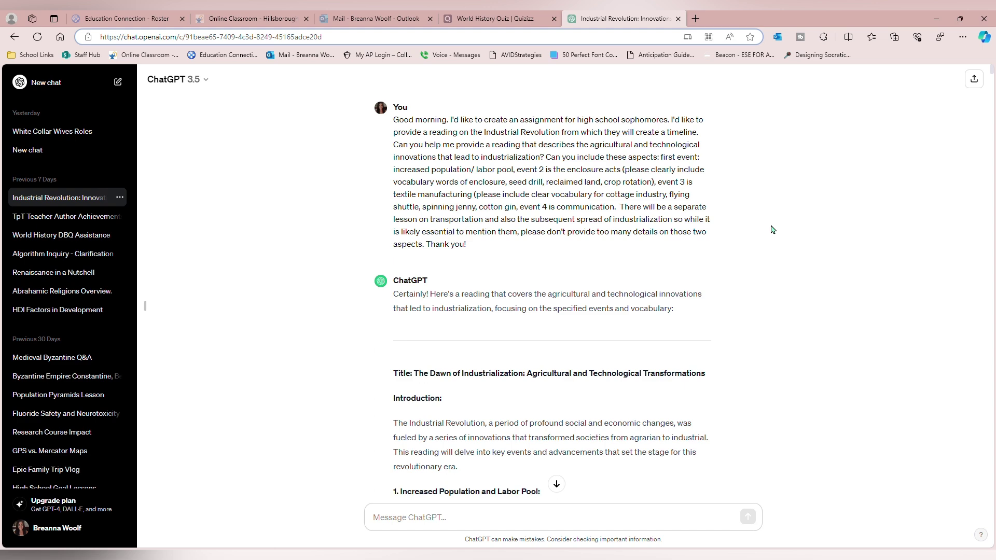
Step: Review the whole ChatGPT conversation from the initial assignment request through the reading, the questions and the expected responses
{"action": "scroll", "coordinate": [771, 229], "scroll_direction": "down", "scroll_amount": 12}
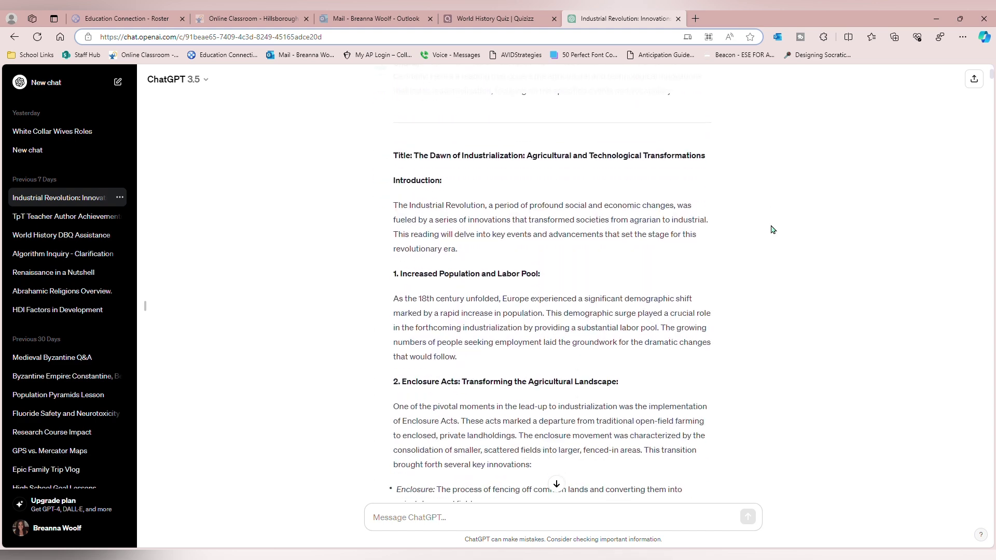
{"action": "scroll", "coordinate": [772, 229], "scroll_direction": "down", "scroll_amount": 8}
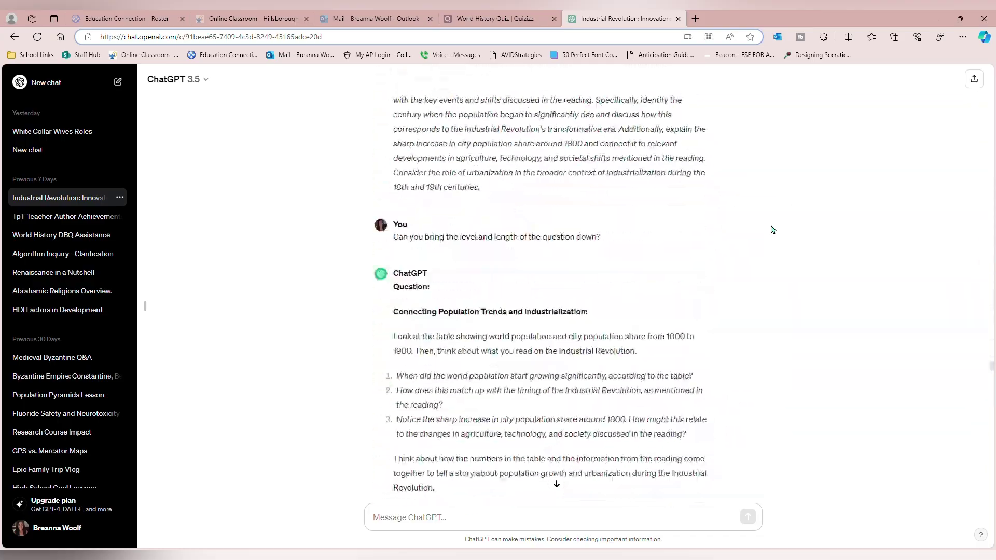
{"action": "scroll", "coordinate": [772, 229], "scroll_direction": "down", "scroll_amount": 20}
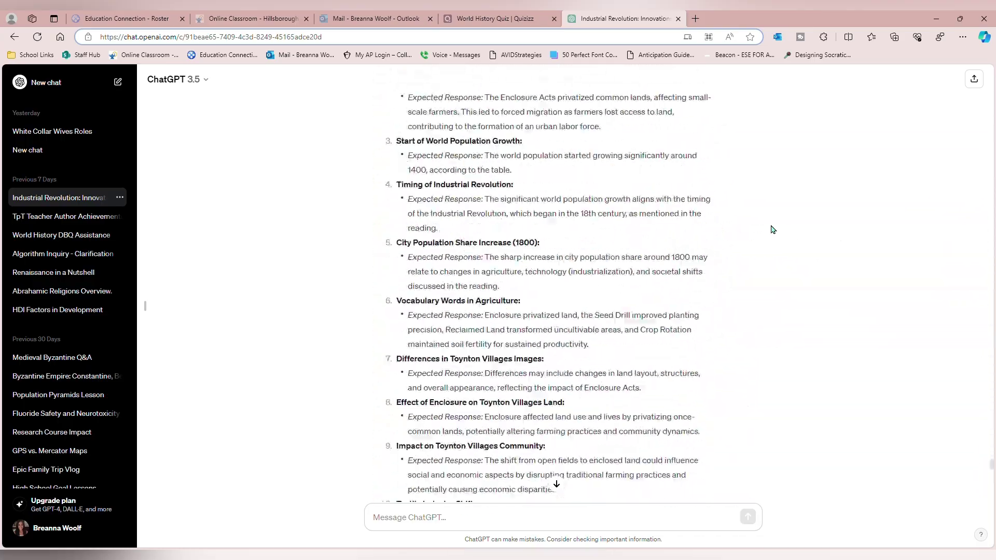
{"action": "scroll", "coordinate": [772, 230], "scroll_direction": "down", "scroll_amount": 10}
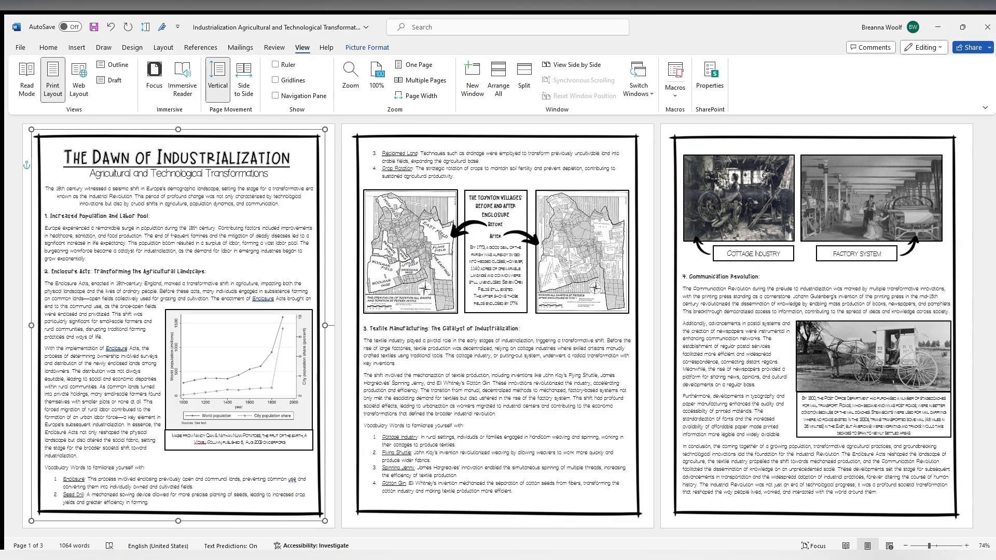
Step: Switch to the Word reading handout and deselect the border picture on its first page
{"action": "left_click", "coordinate": [886, 123]}
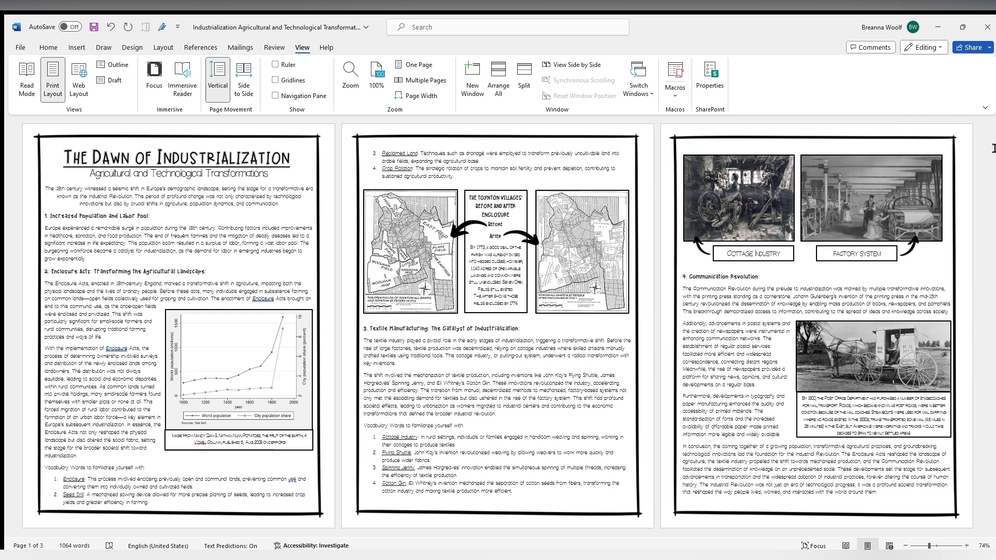